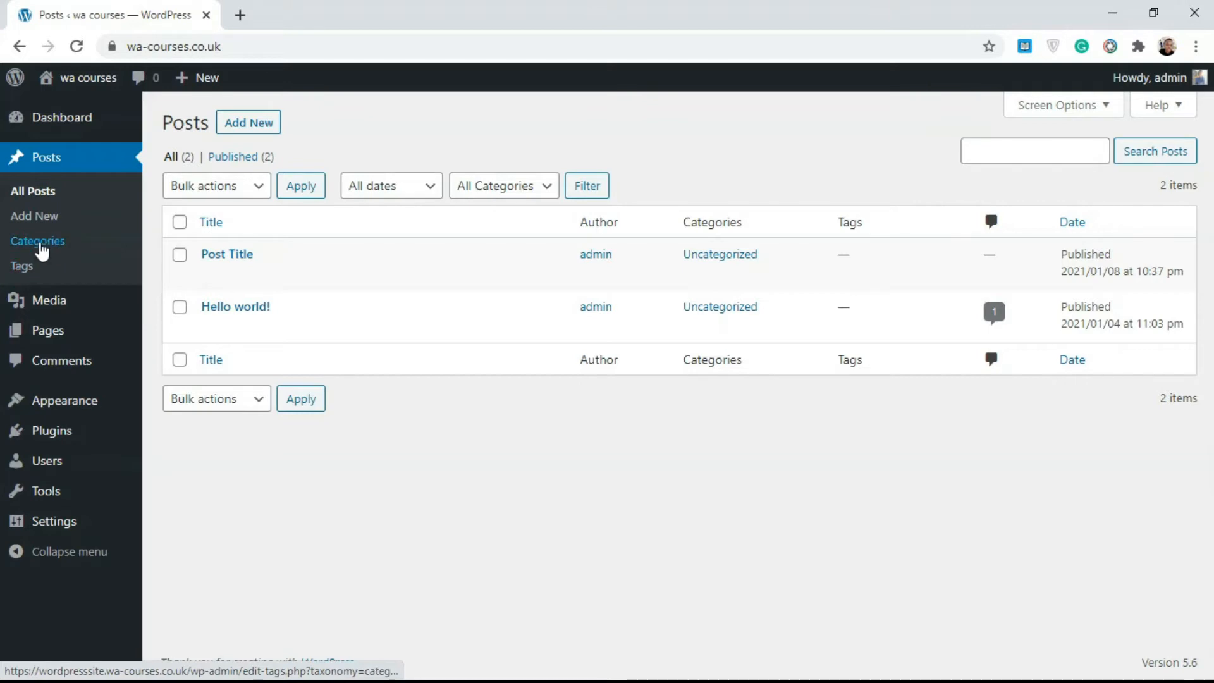
# Open the post categories page and look over the new category form and the category list
pyautogui.click(39, 247)
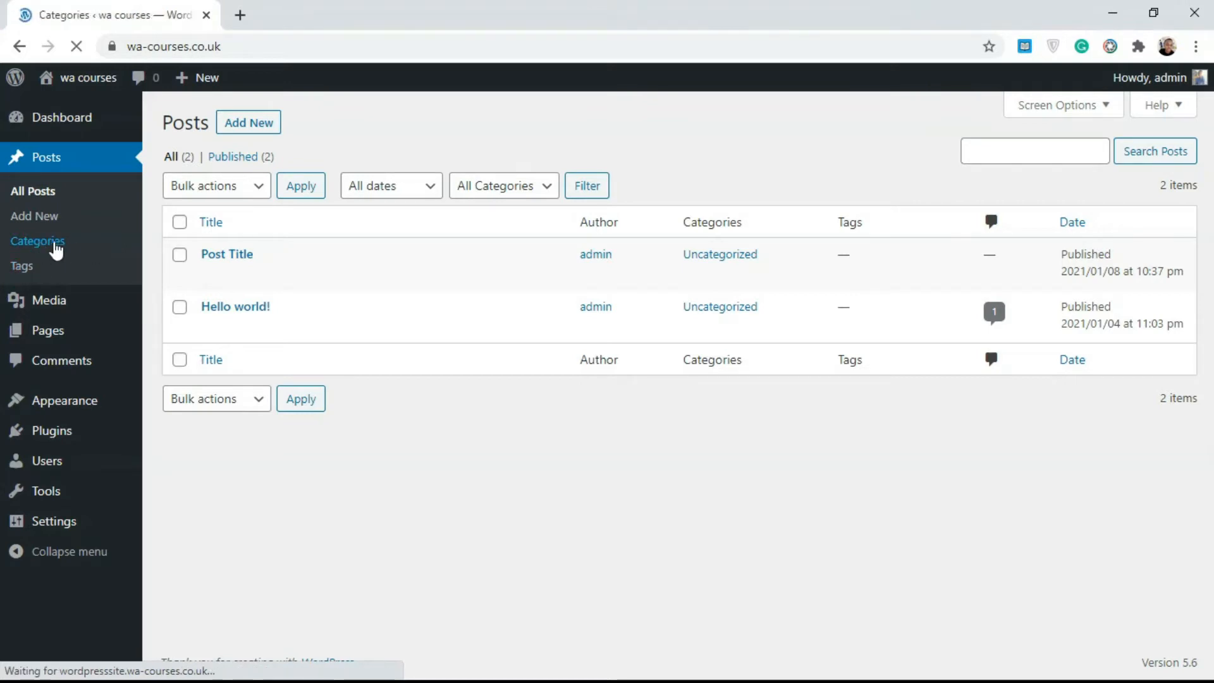
pyautogui.moveTo(1207, 346)
pyautogui.mouseDown()
pyautogui.moveTo(1207, 403)
pyautogui.moveTo(1208, 347)
pyautogui.mouseUp()
pyautogui.moveTo(620, 253)
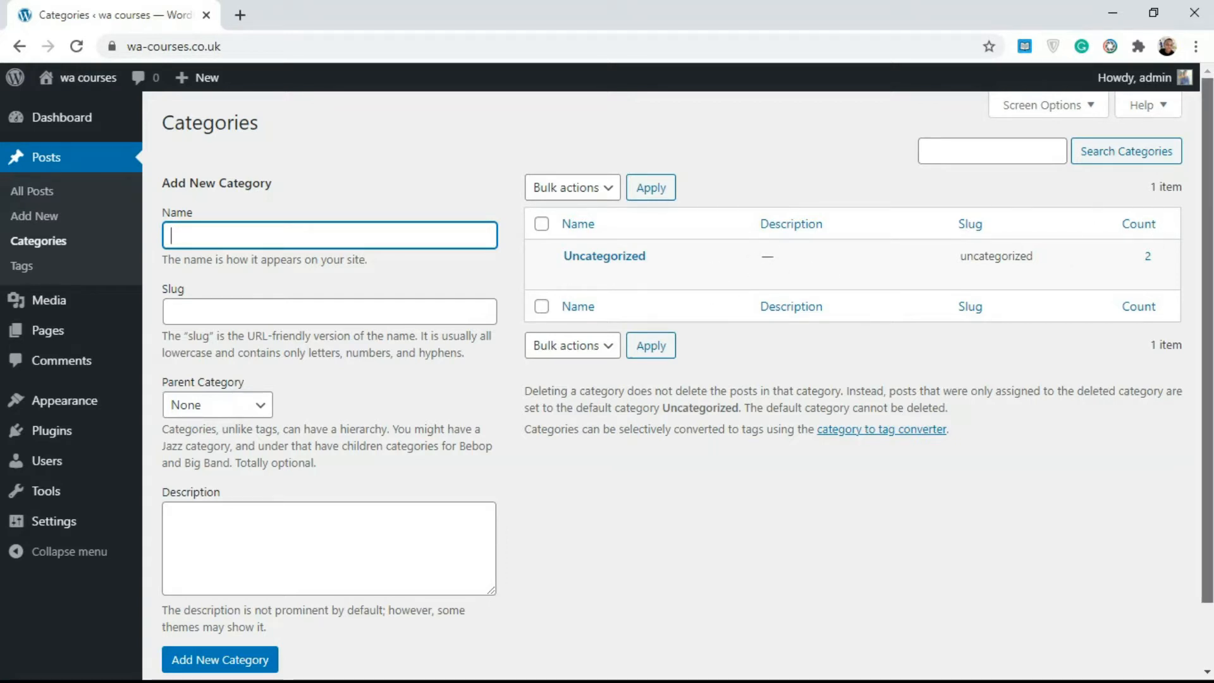
pyautogui.scroll(-1, 1018, 248)
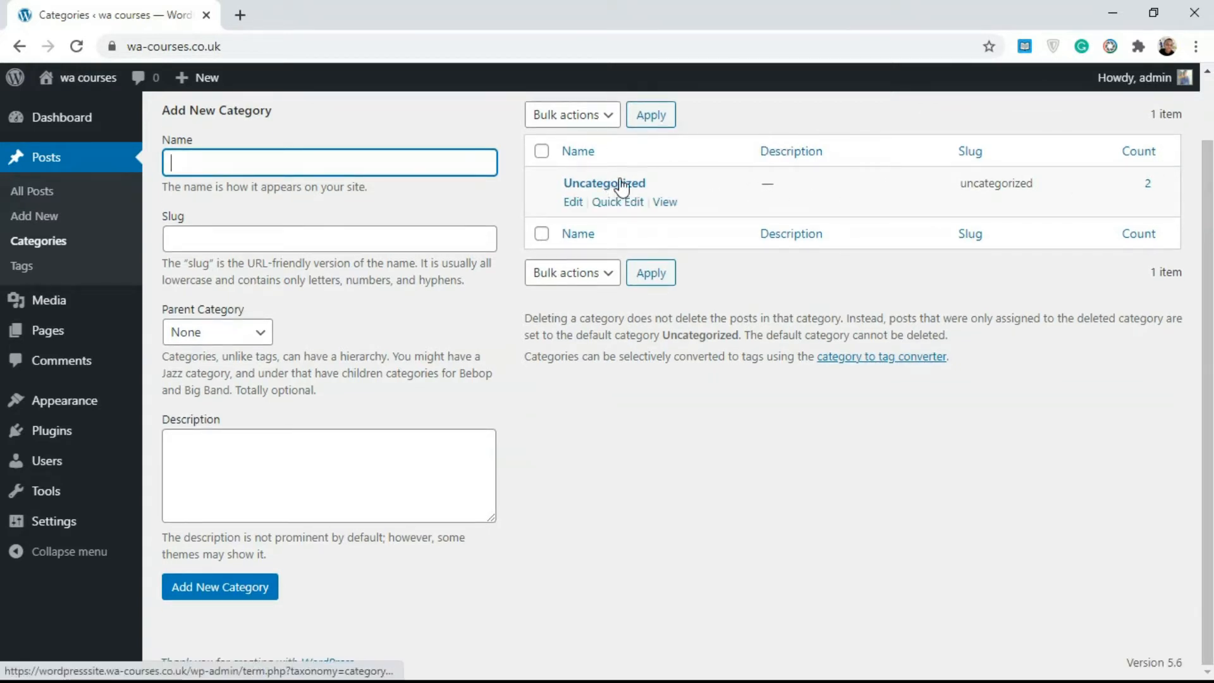
pyautogui.scroll(1, 790, 235)
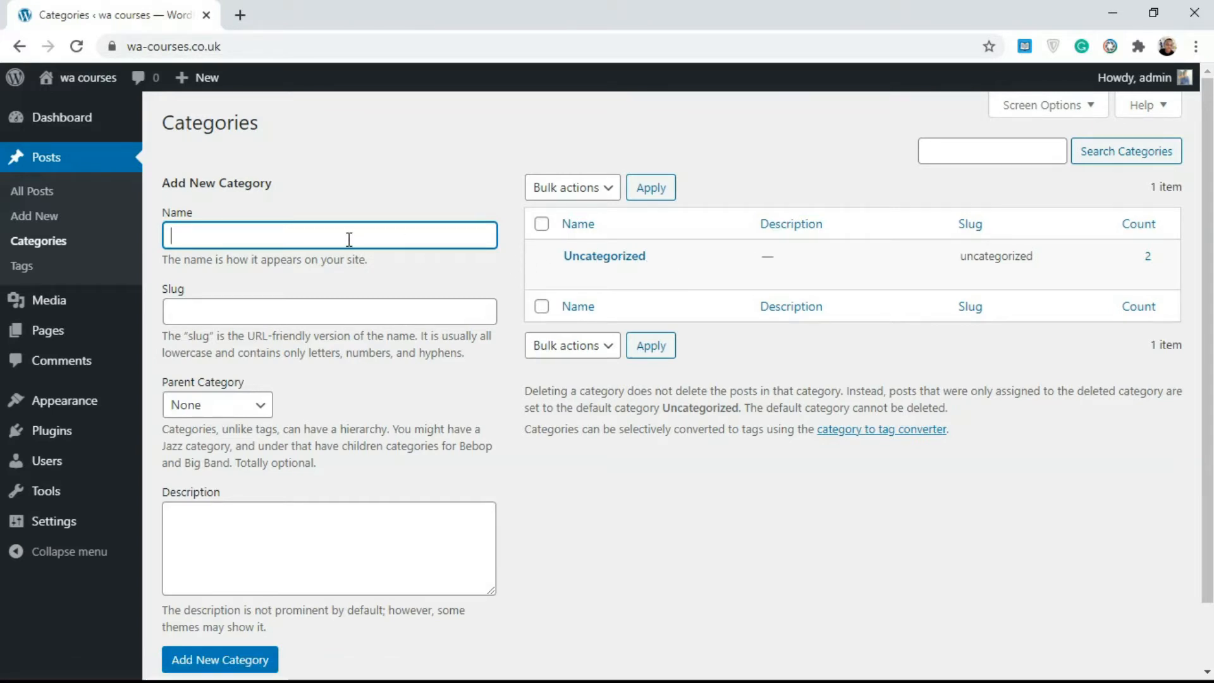
# Enter news as the new category's name and new as its slug
pyautogui.write('ews')
pyautogui.click(312, 308)
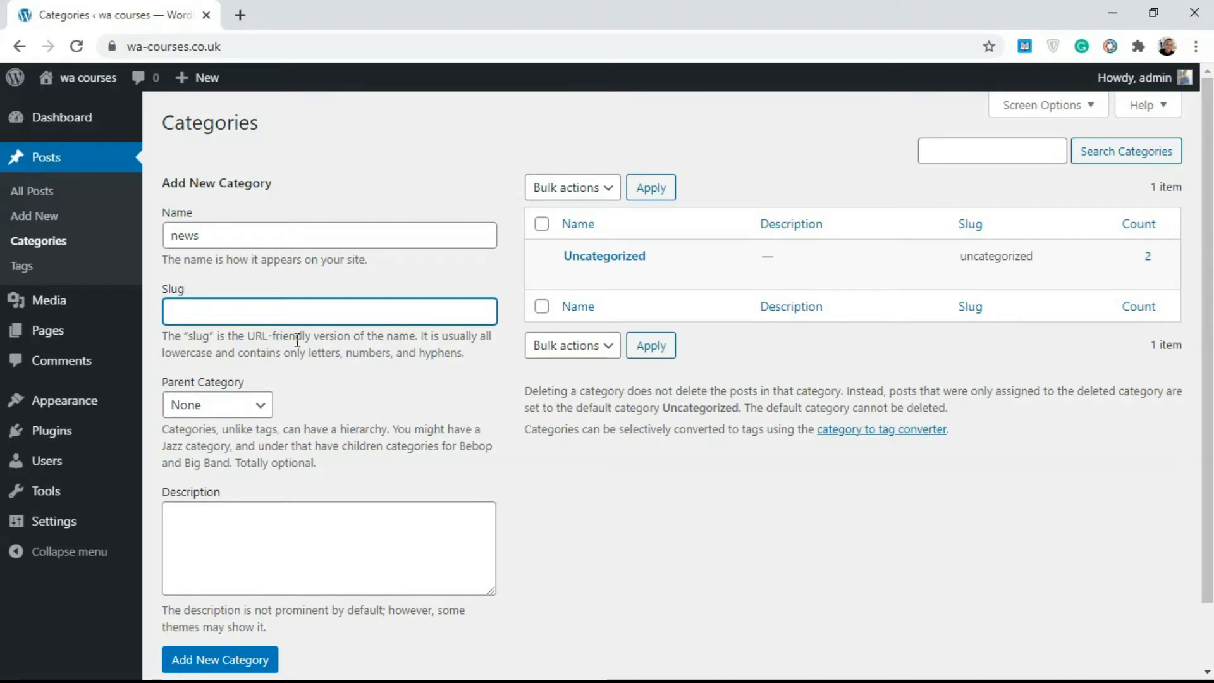
pyautogui.click(210, 237)
pyautogui.write('lon')
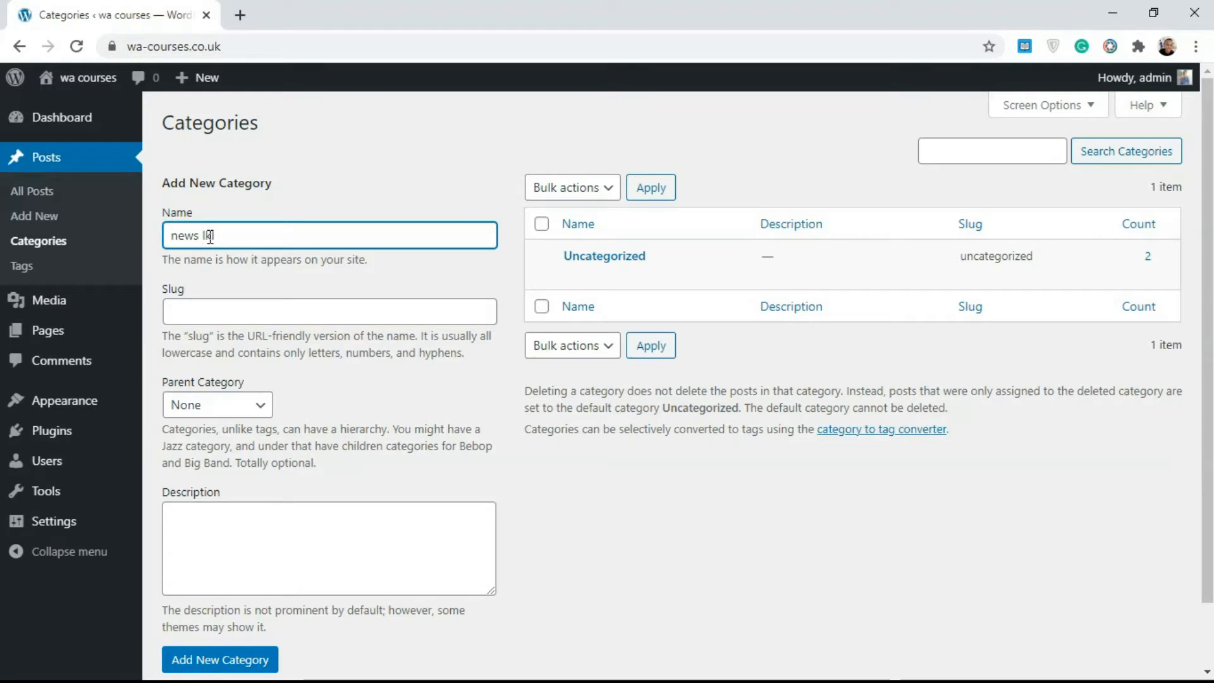
pyautogui.click(210, 306)
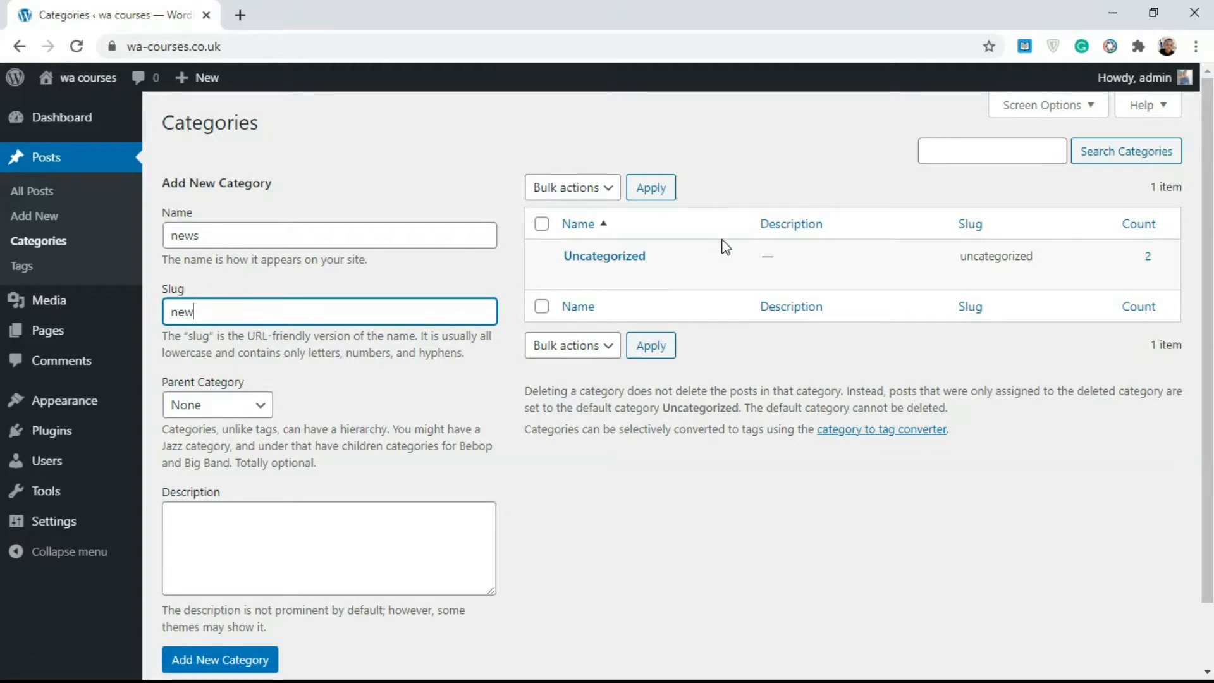
# Try Uncategorized as the new category's parent, and set the parent back to None
pyautogui.click(221, 396)
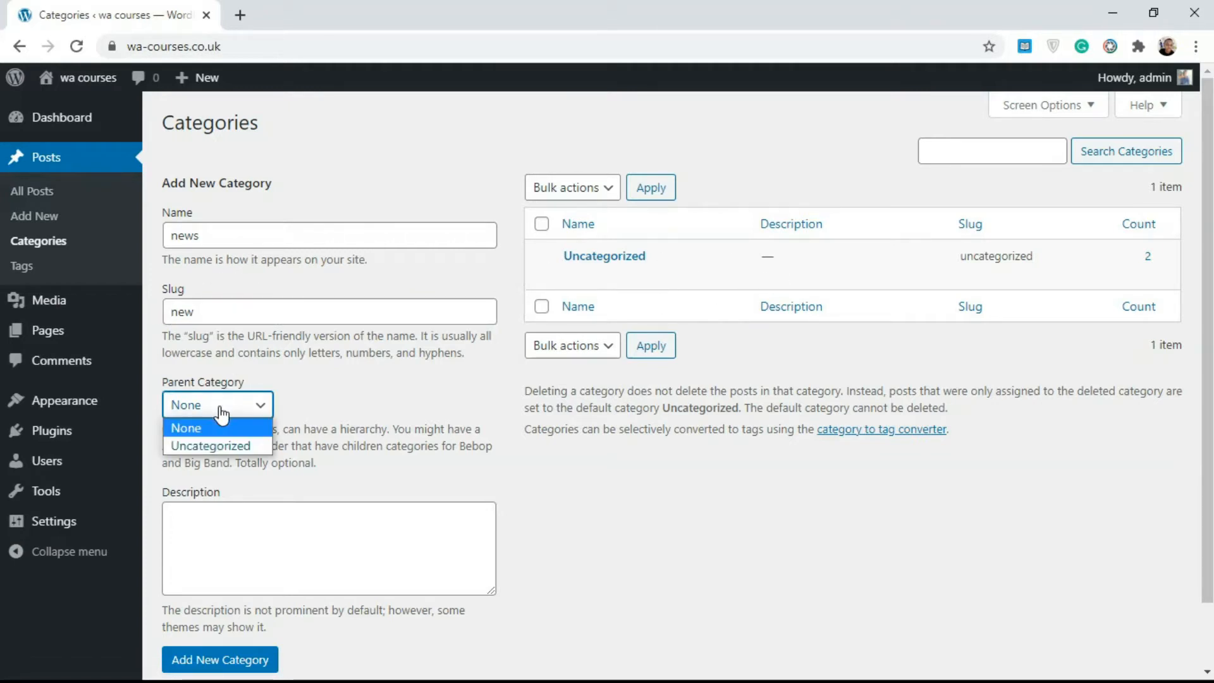
pyautogui.click(229, 438)
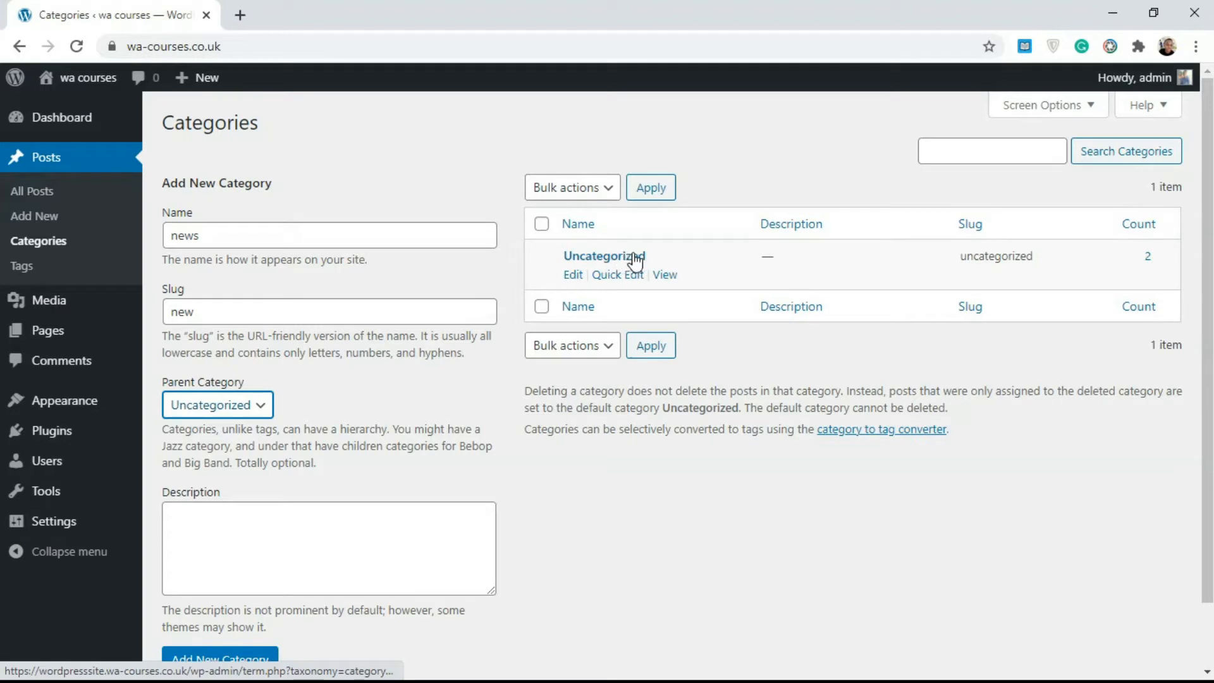
pyautogui.click(228, 406)
pyautogui.click(233, 428)
# Leave the description blank and add the news category to the list
pyautogui.click(249, 523)
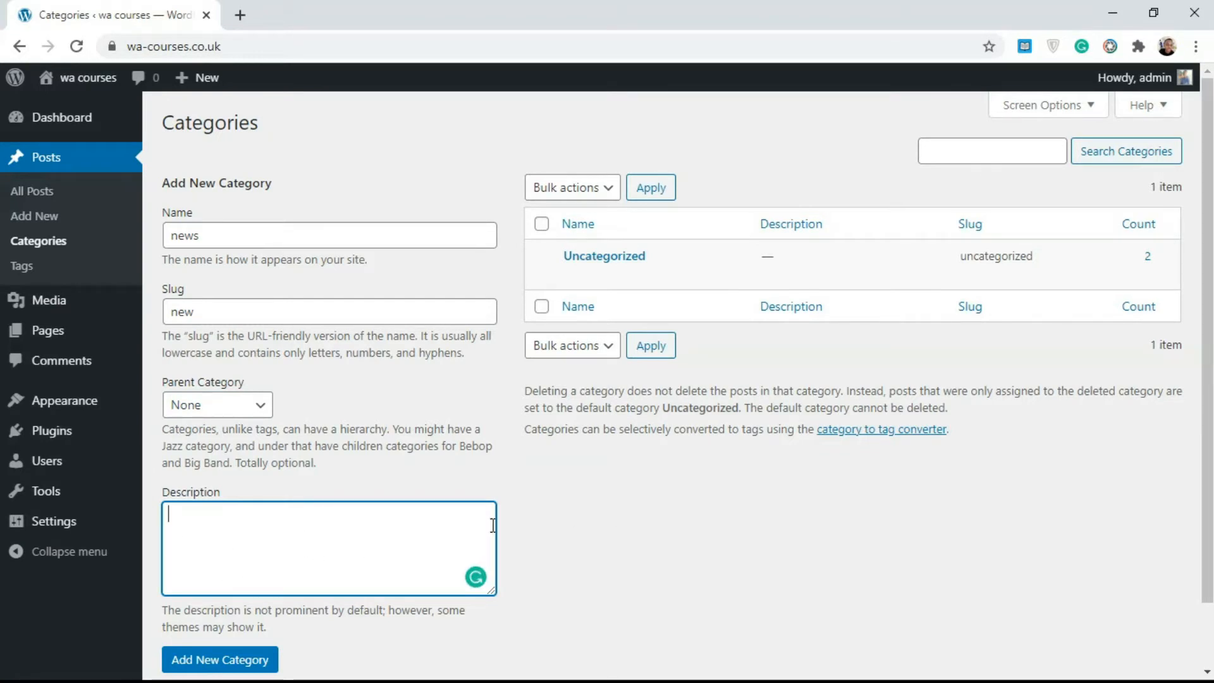
pyautogui.click(1189, 400)
pyautogui.moveTo(1207, 405); pyautogui.dragTo(1208, 486)
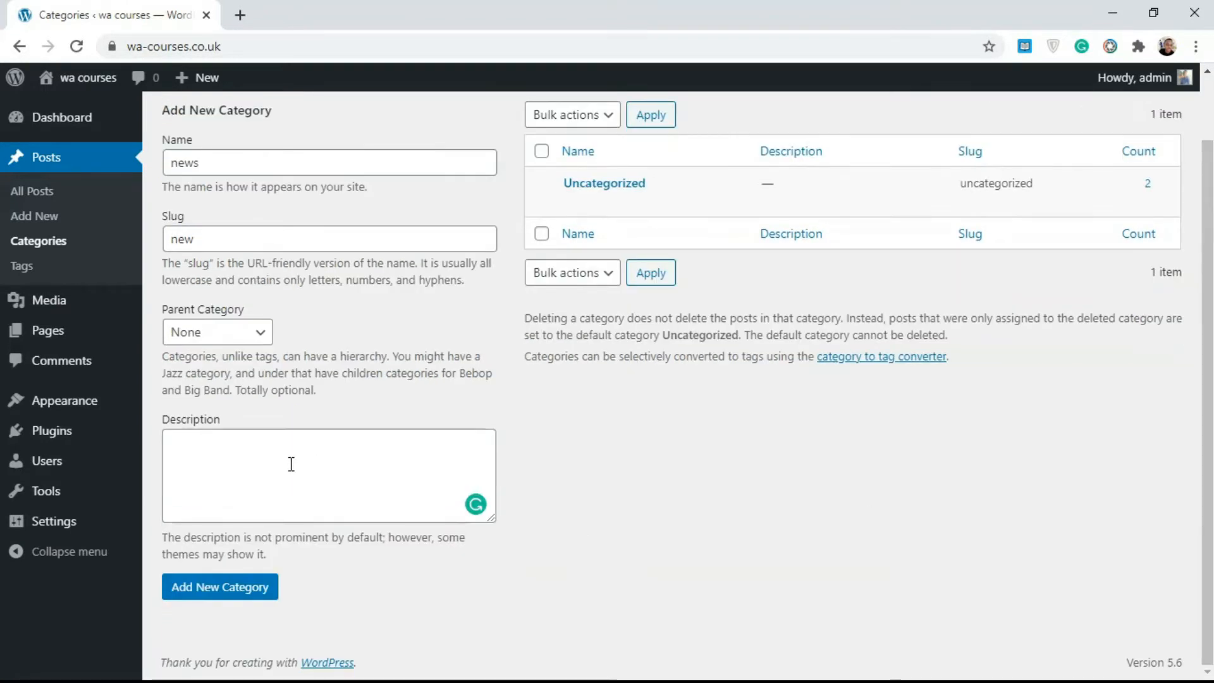
pyautogui.click(247, 471)
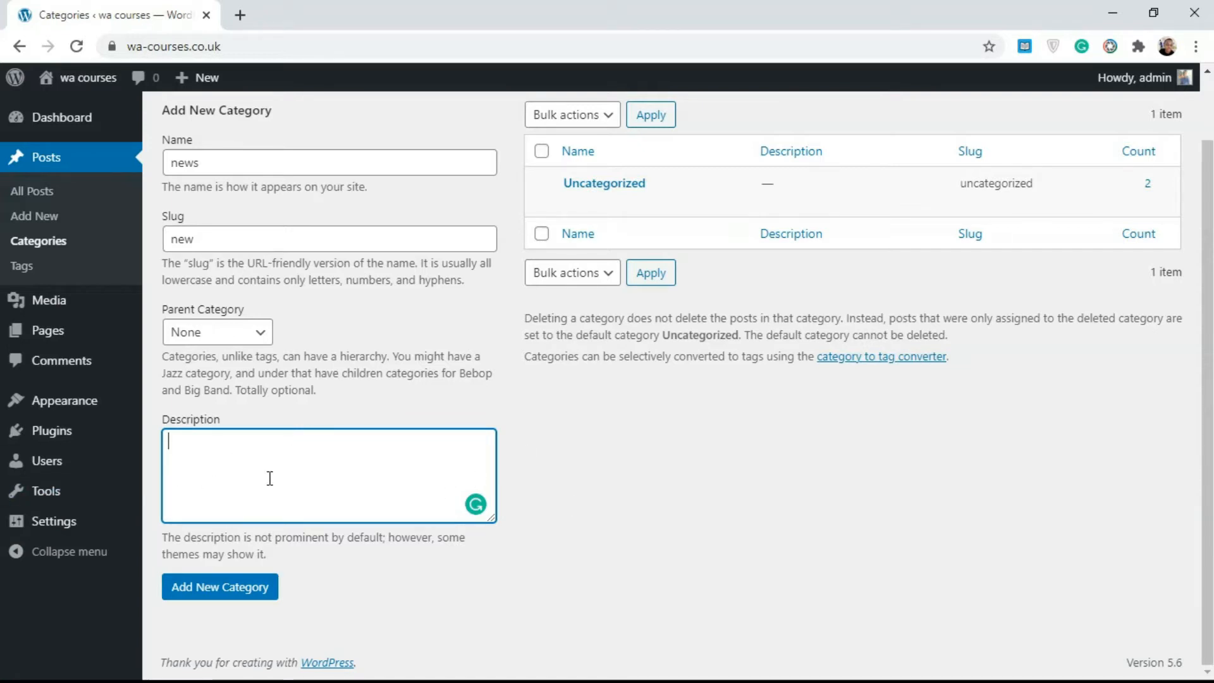
pyautogui.click(256, 587)
pyautogui.scroll(1, 1208, 408)
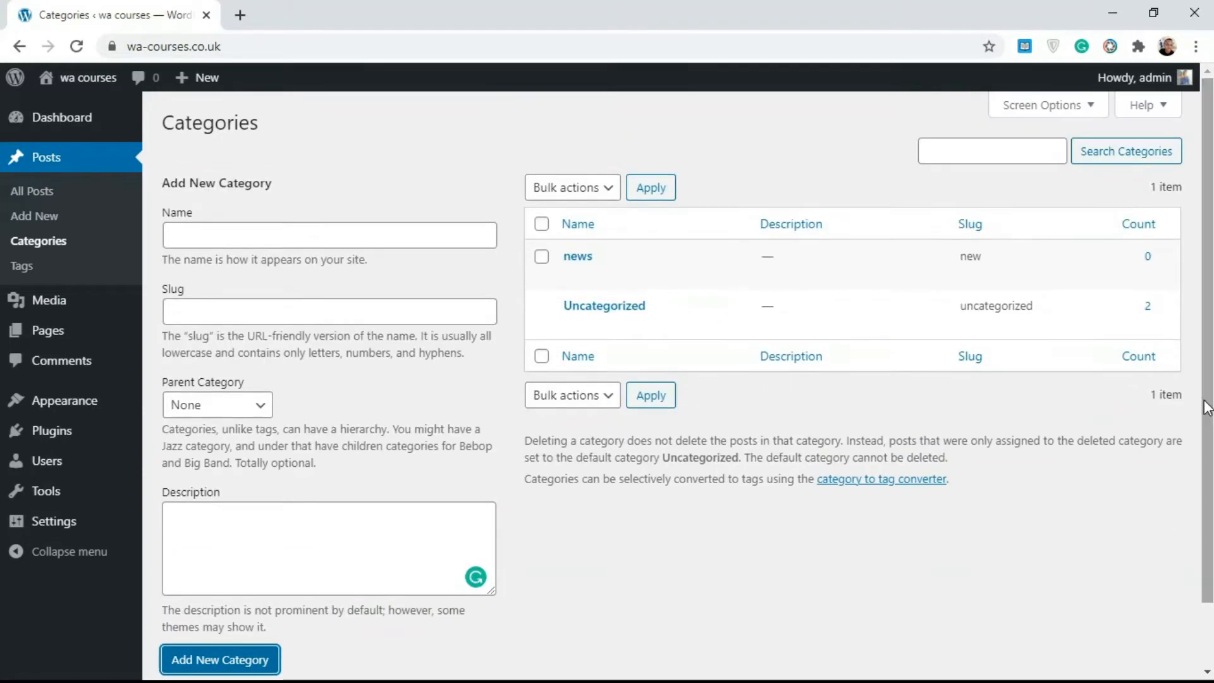
pyautogui.moveTo(594, 255)
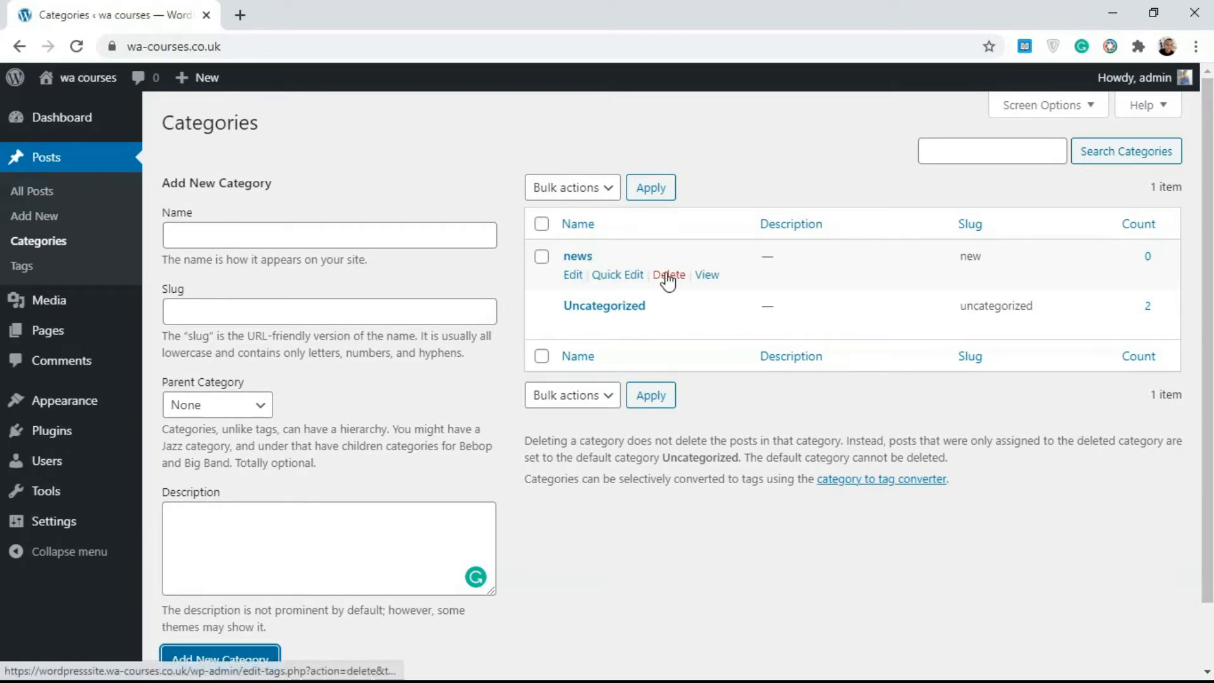
# Add another category named jobs, leaving its slug and description blank and its parent as None
pyautogui.click(332, 238)
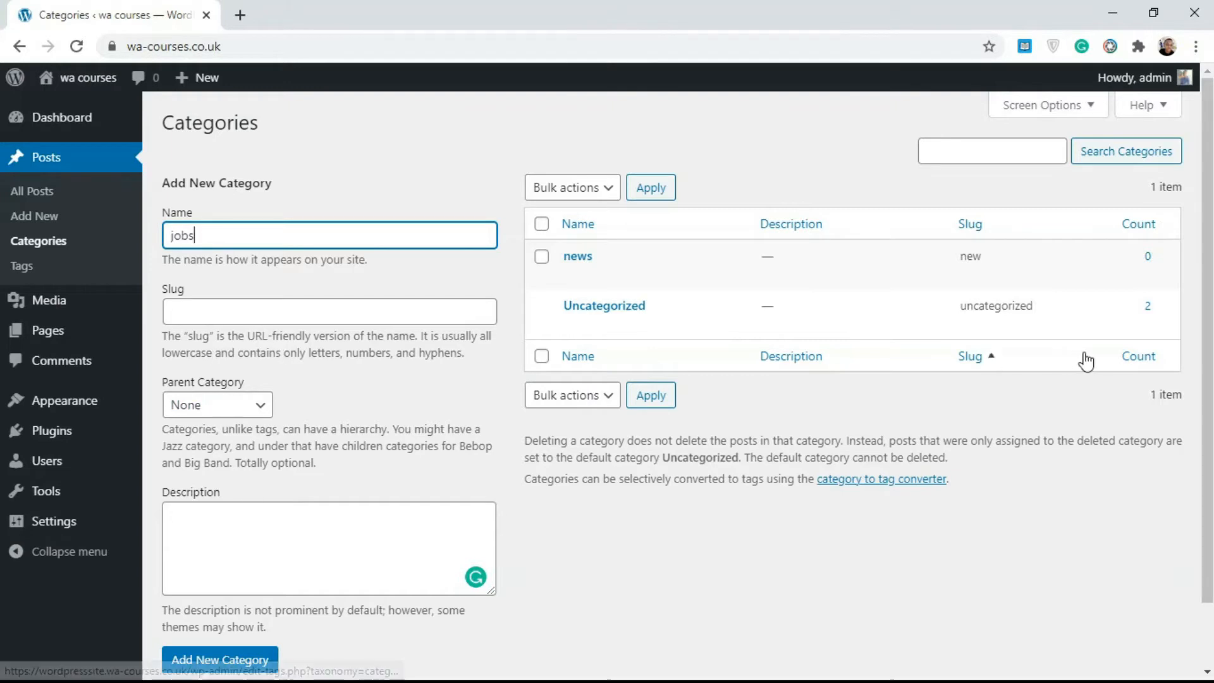
pyautogui.scroll(-1, 1081, 355)
pyautogui.click(259, 626)
pyautogui.moveTo(694, 239)
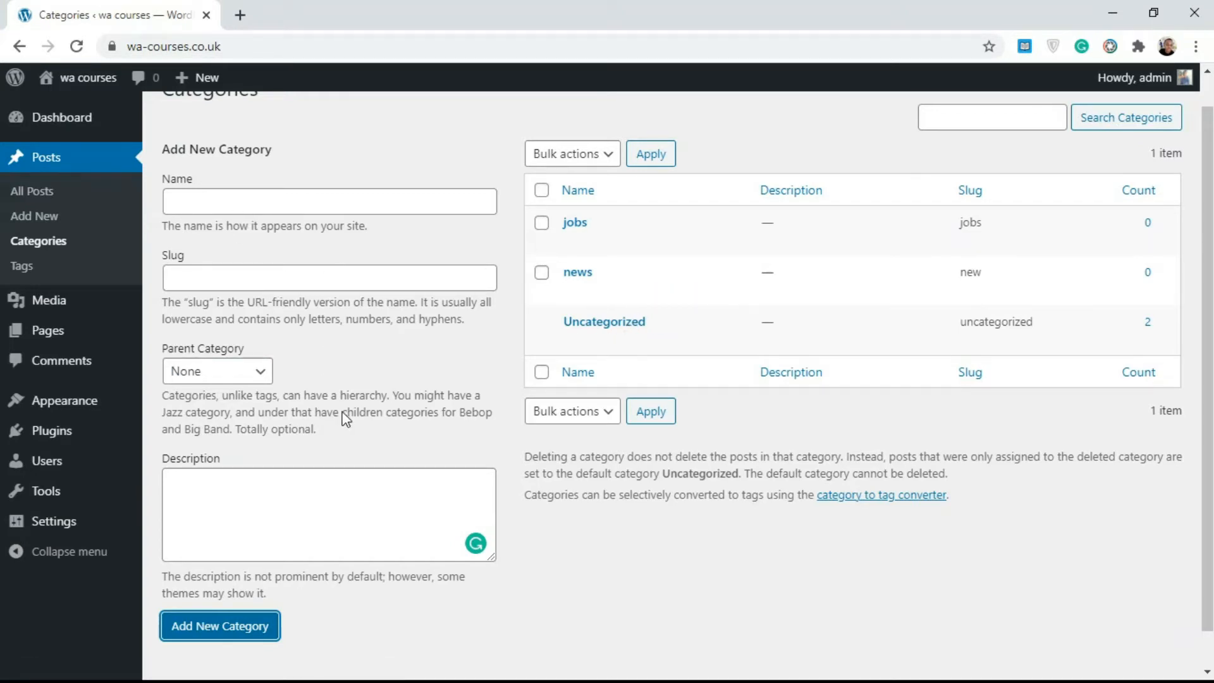
pyautogui.moveTo(909, 318)
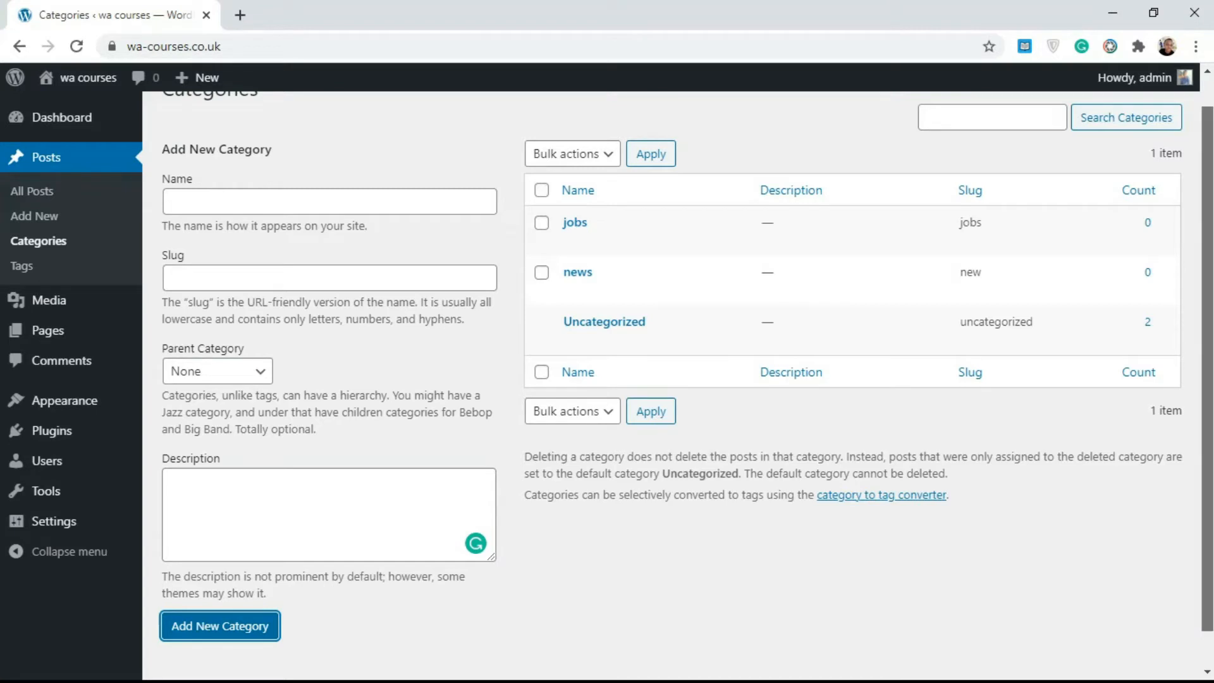
# Examine the quick edit fields of the jobs category and close them without changing anything
pyautogui.scroll(1, 782, 218)
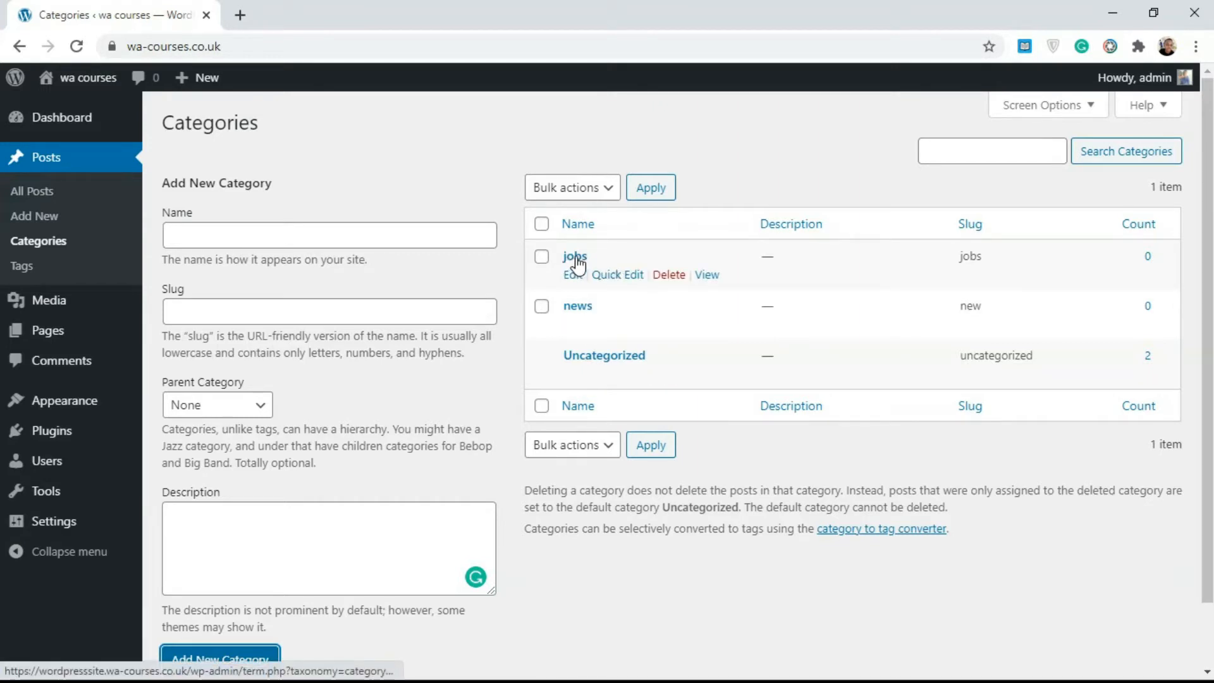
pyautogui.click(626, 278)
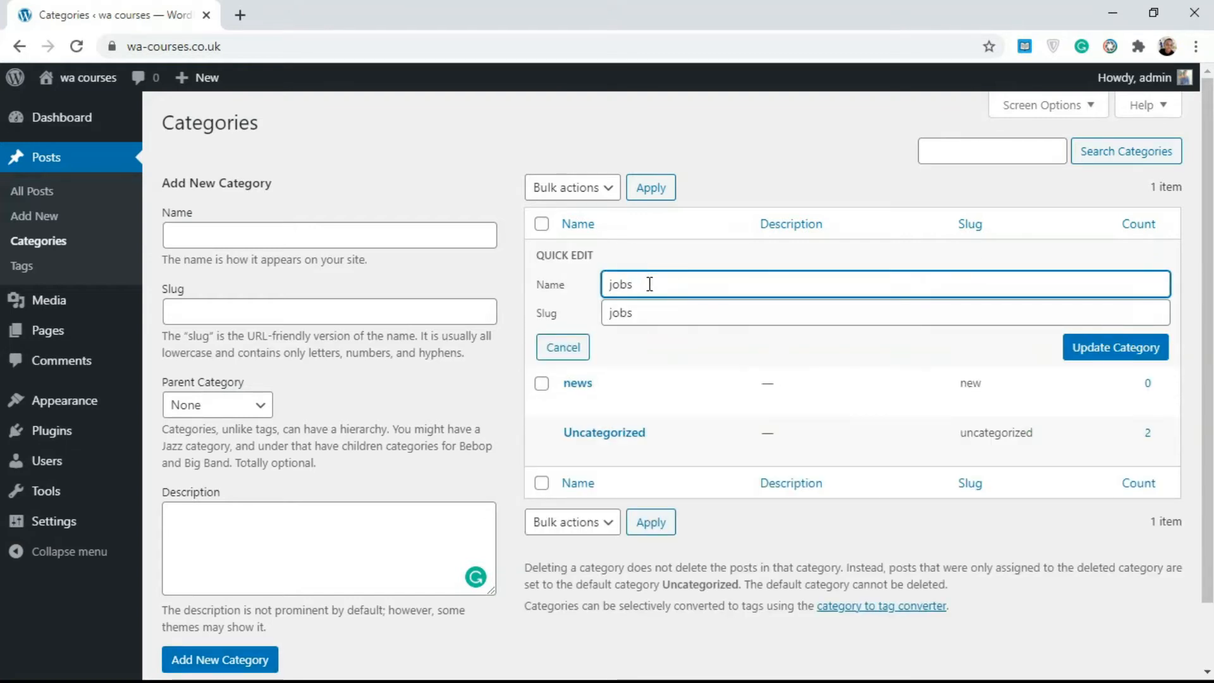
pyautogui.moveTo(654, 285); pyautogui.dragTo(601, 315)
pyautogui.click(670, 282)
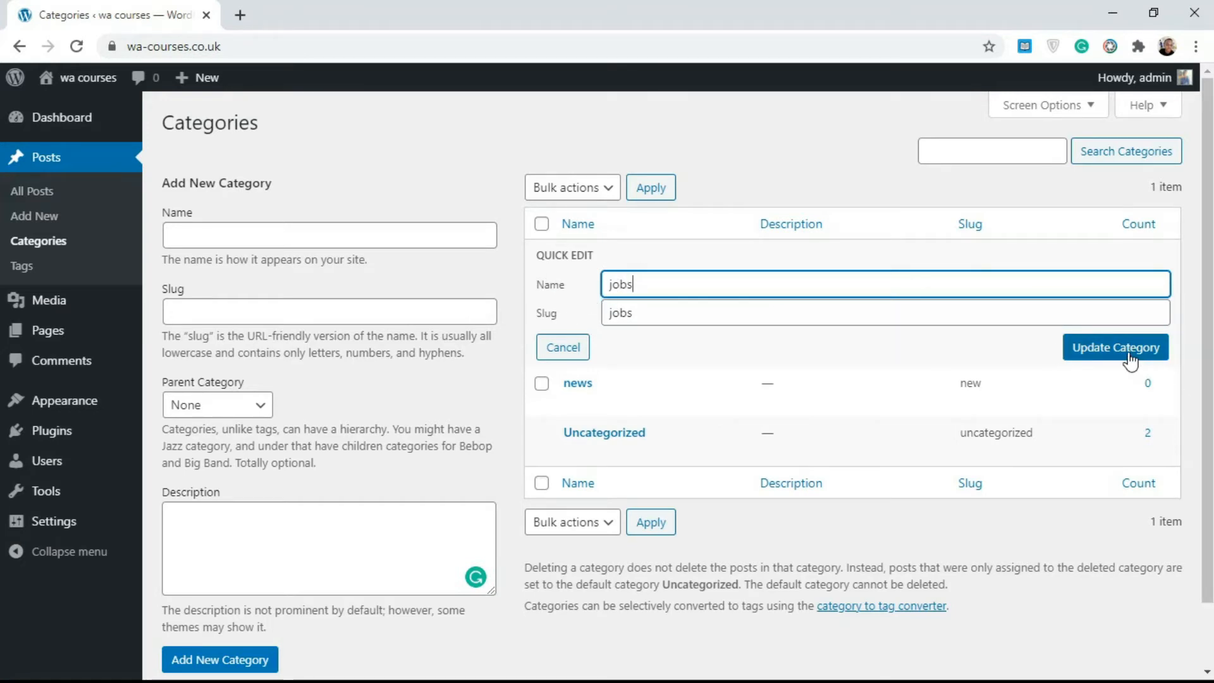
pyautogui.click(563, 347)
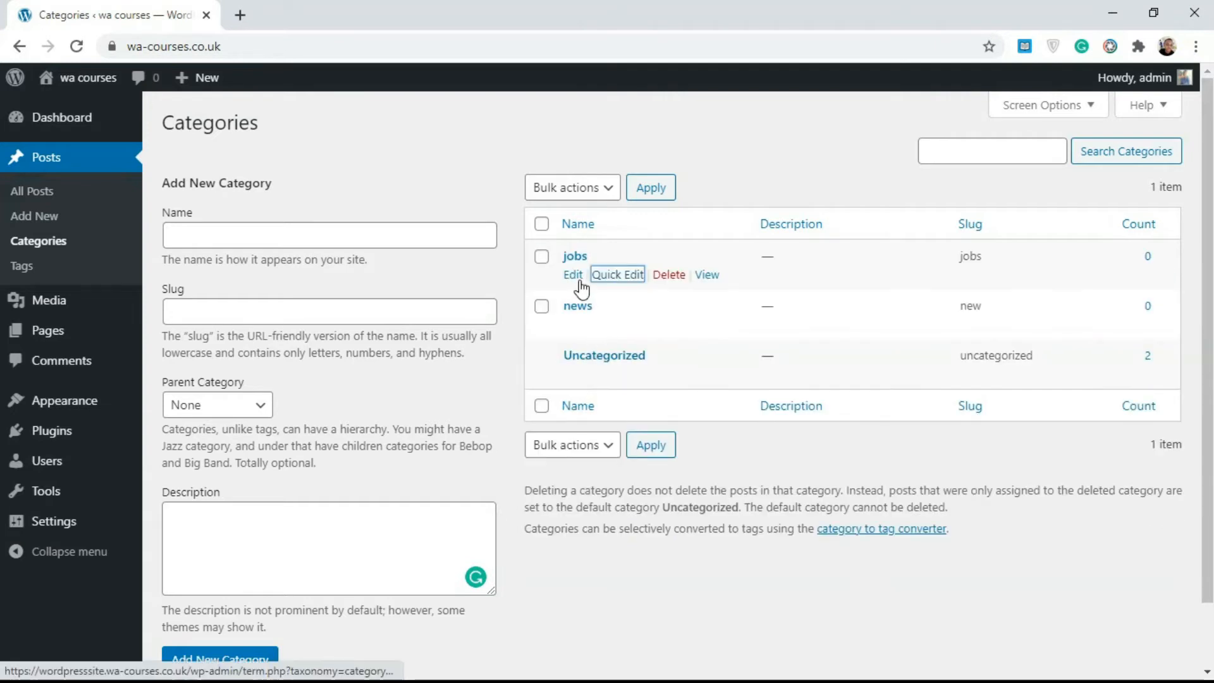
pyautogui.click(314, 537)
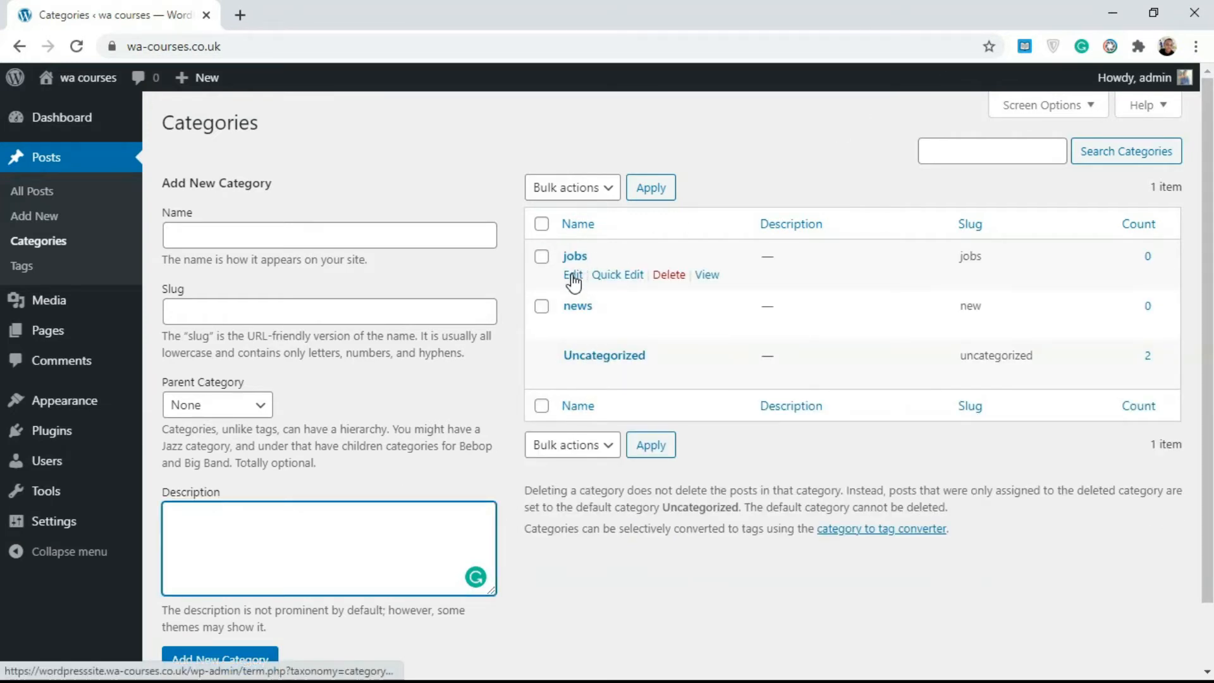
pyautogui.click(521, 273)
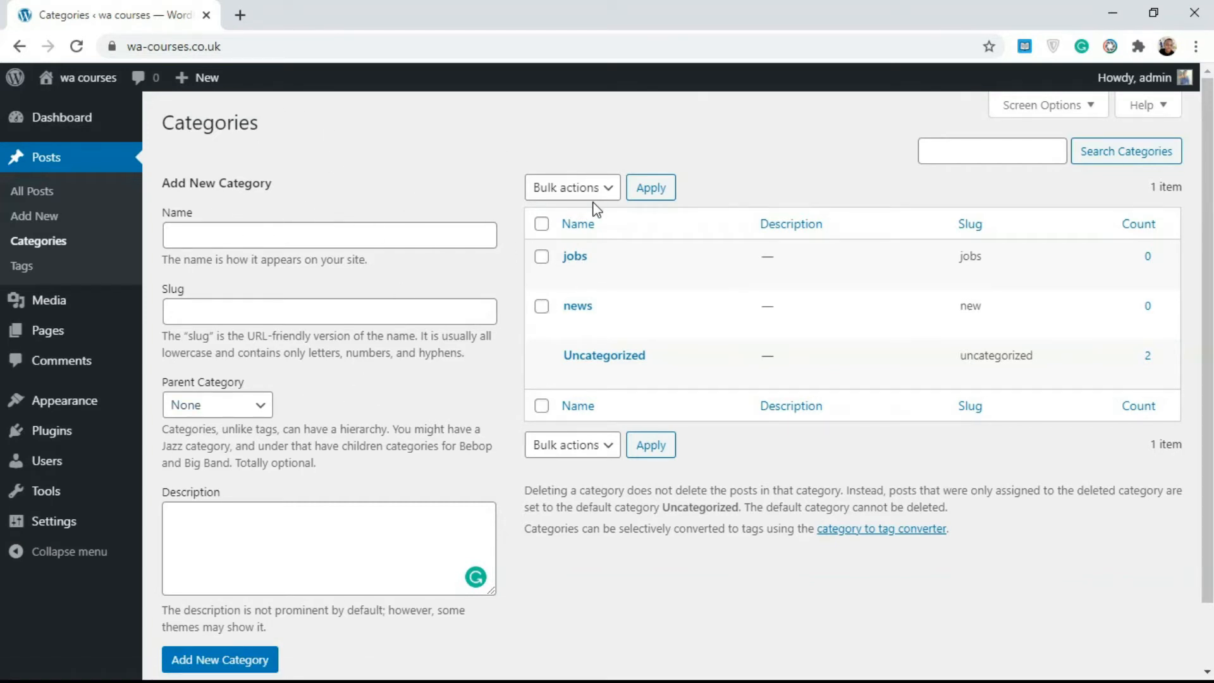
# Examine the full edit form of the jobs category, go back to the categories page and reload it
pyautogui.moveTo(597, 258)
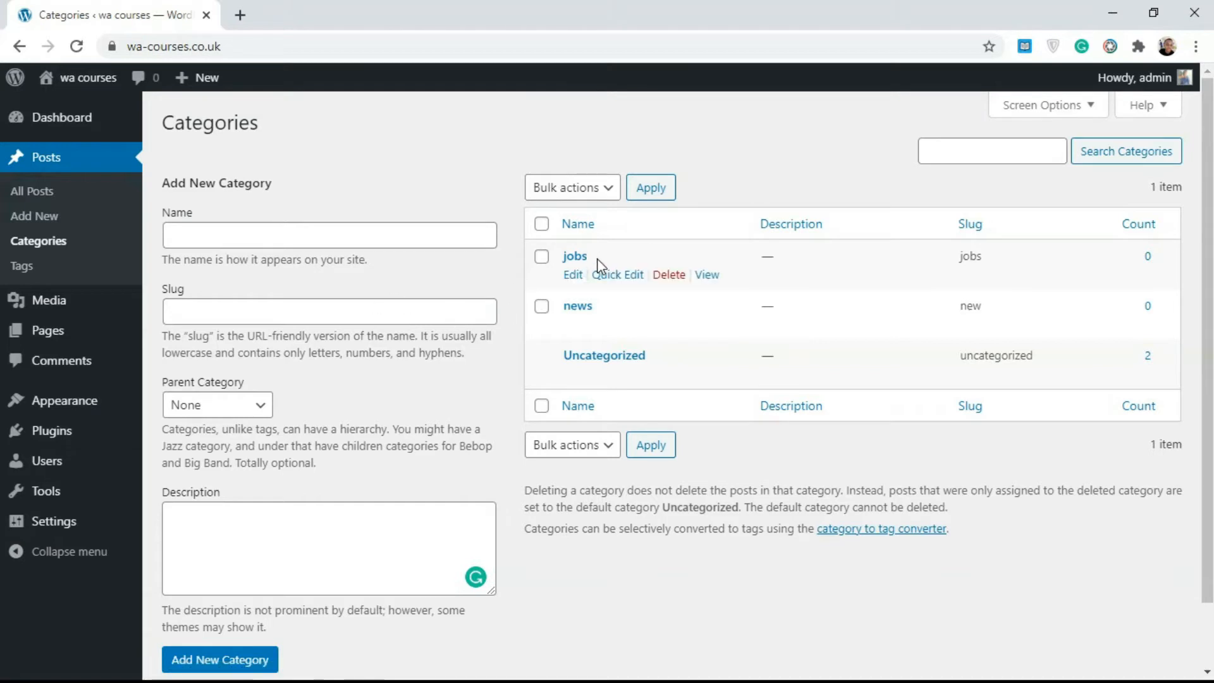
pyautogui.click(575, 276)
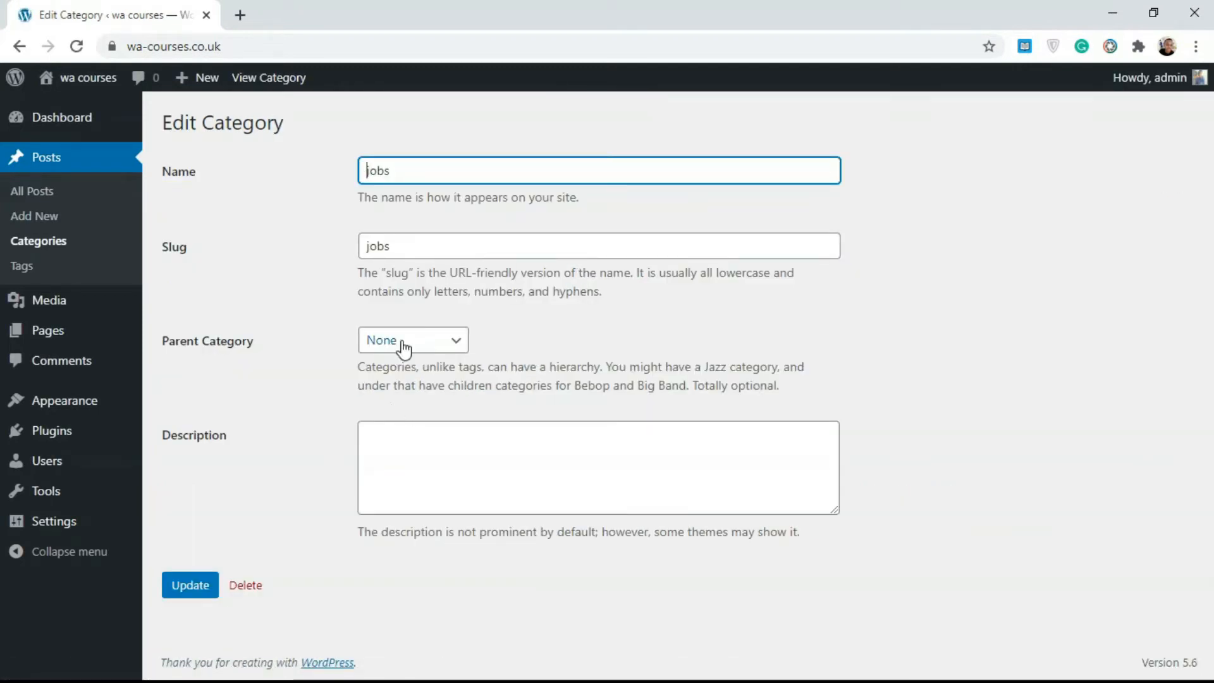
pyautogui.click(412, 442)
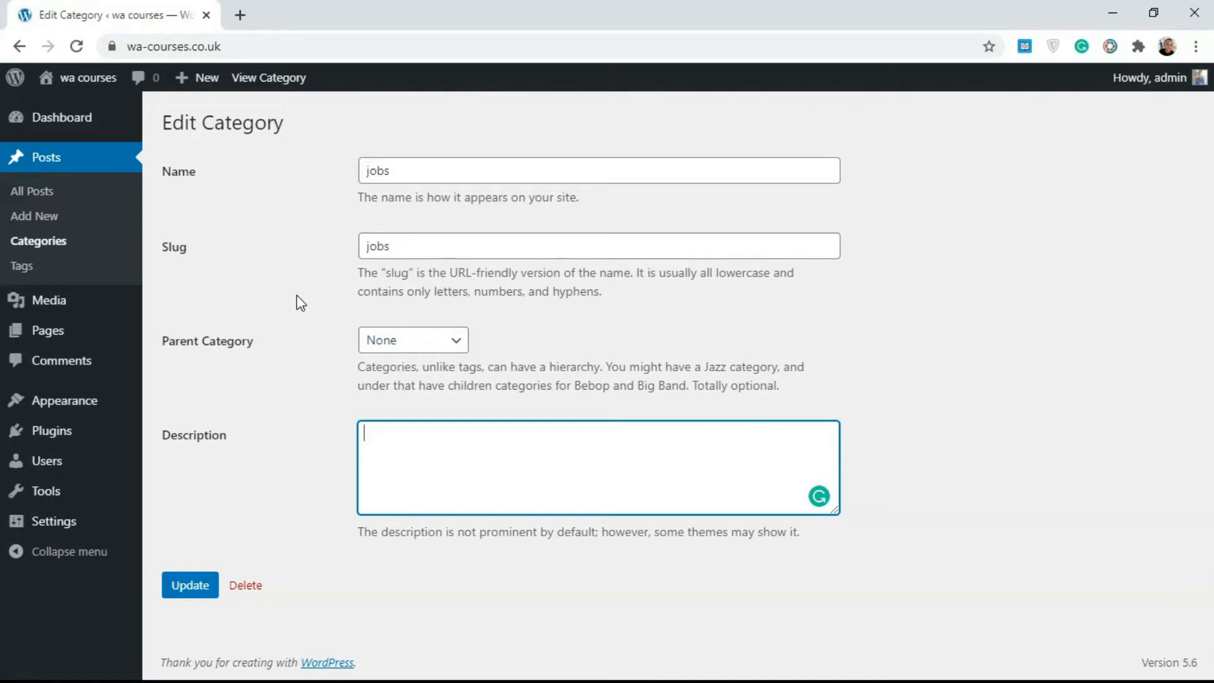
pyautogui.click(20, 47)
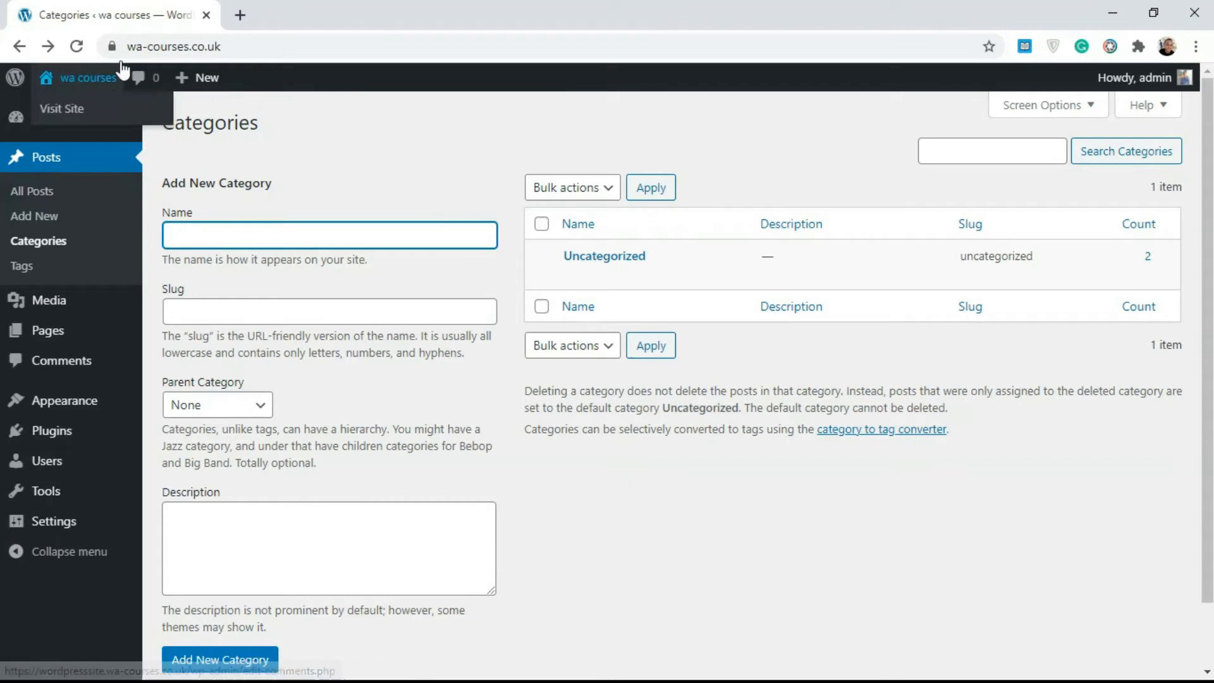
pyautogui.click(76, 48)
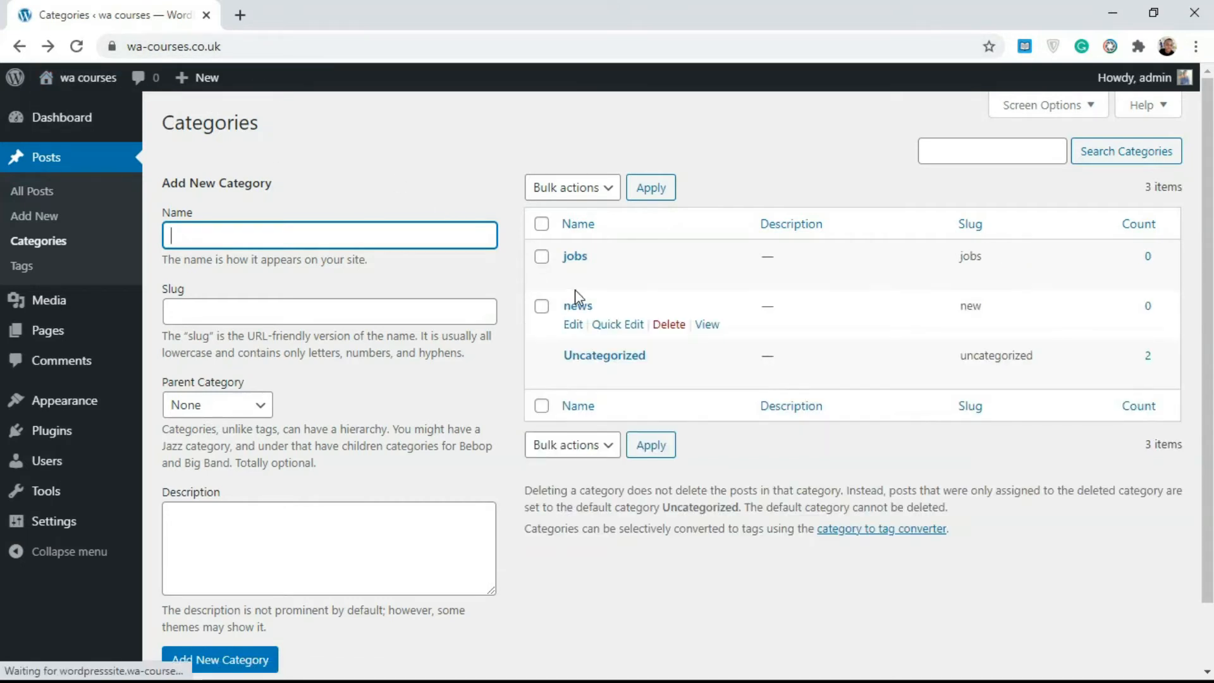
# View the jobs category's archive page in a new browser tab and return to the categories tab
pyautogui.moveTo(680, 333)
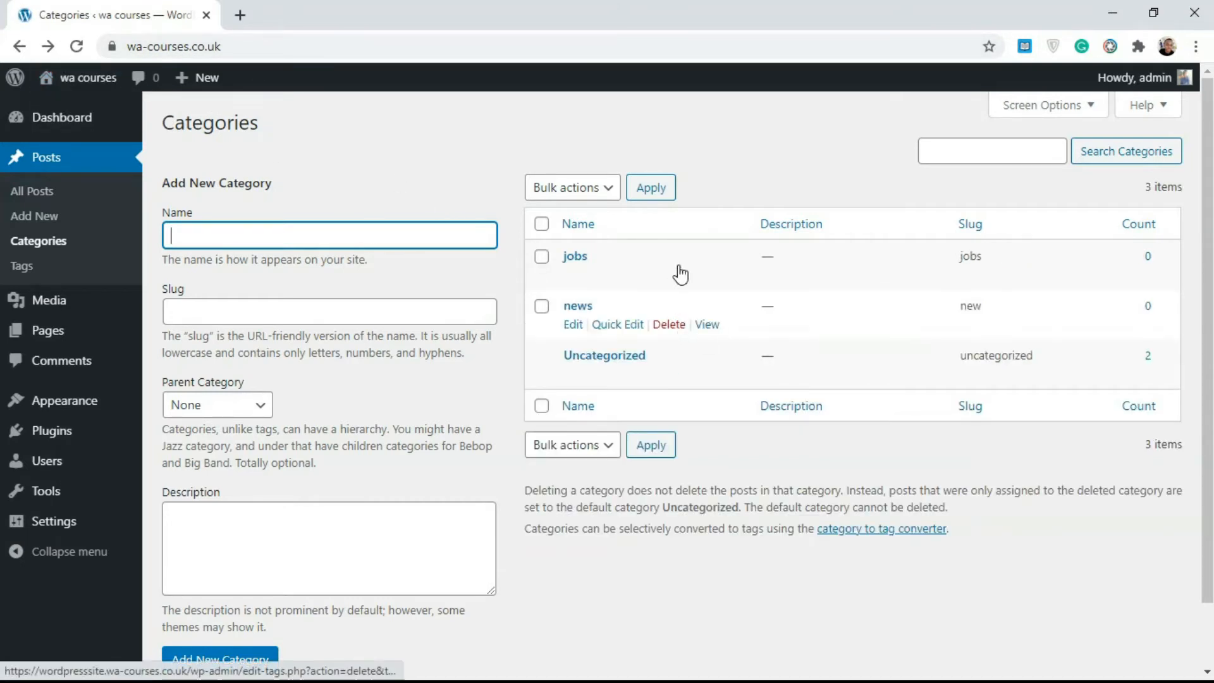
pyautogui.moveTo(677, 274)
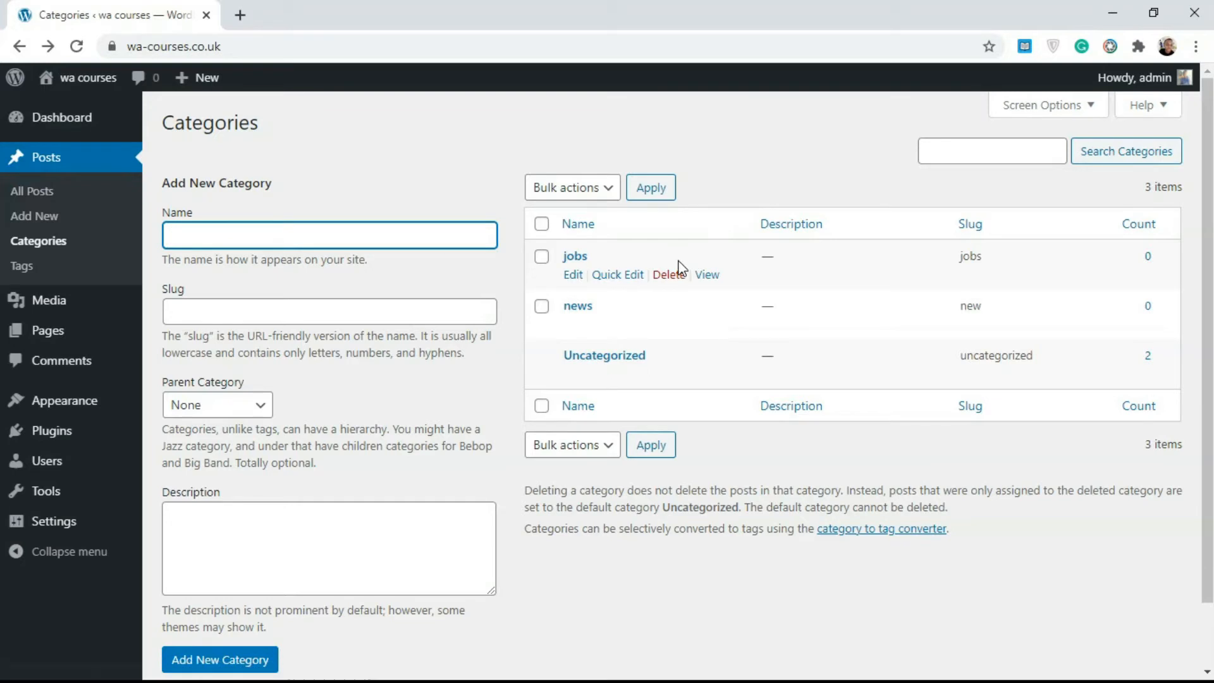
pyautogui.rightClick(709, 279)
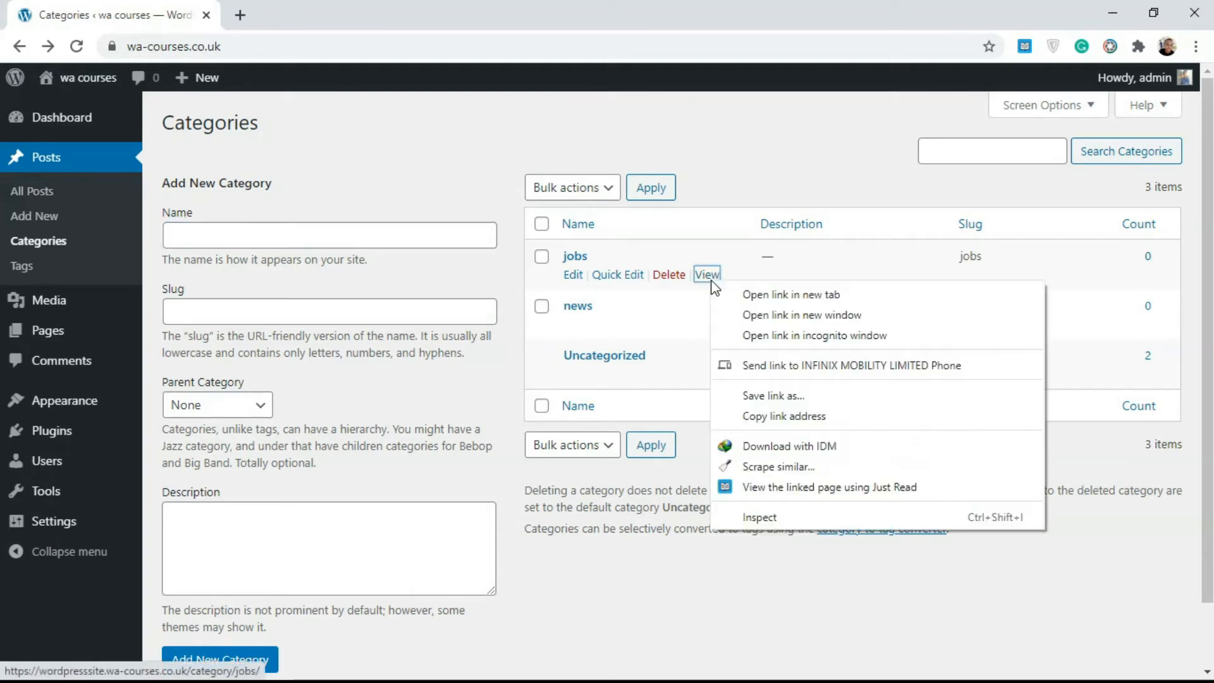
pyautogui.click(737, 296)
pyautogui.click(364, 9)
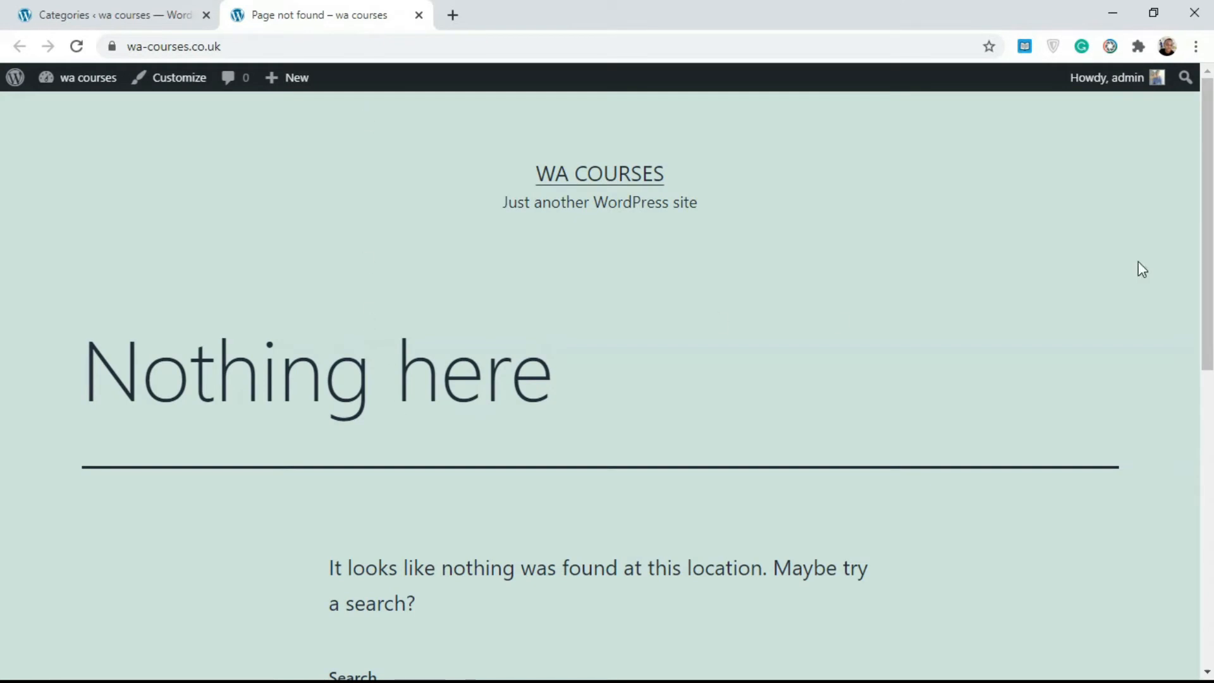
pyautogui.scroll(-6, 600, 380)
pyautogui.scroll(2, 1192, 262)
pyautogui.click(163, 9)
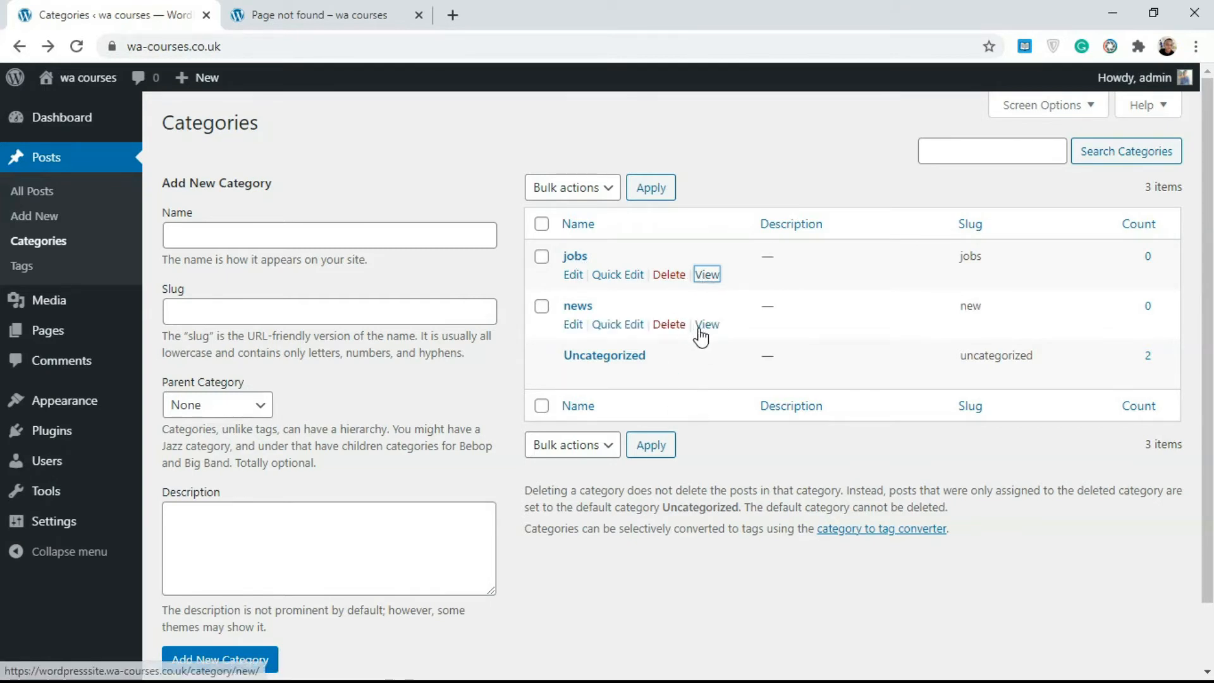
# Open the post tags page and add a tag named news, leaving its slug and description blank
pyautogui.moveTo(1208, 284)
pyautogui.mouseDown()
pyautogui.moveTo(1209, 317)
pyautogui.moveTo(1208, 282)
pyautogui.mouseUp()
pyautogui.click(21, 266)
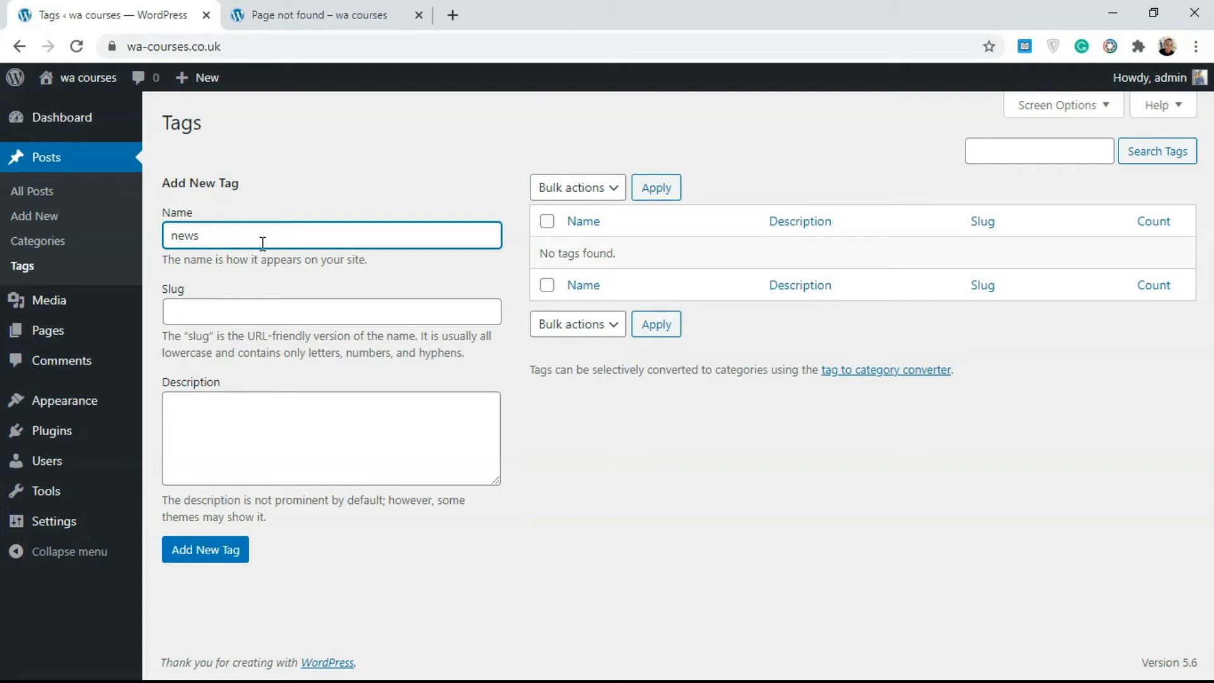
pyautogui.click(258, 321)
pyautogui.click(245, 431)
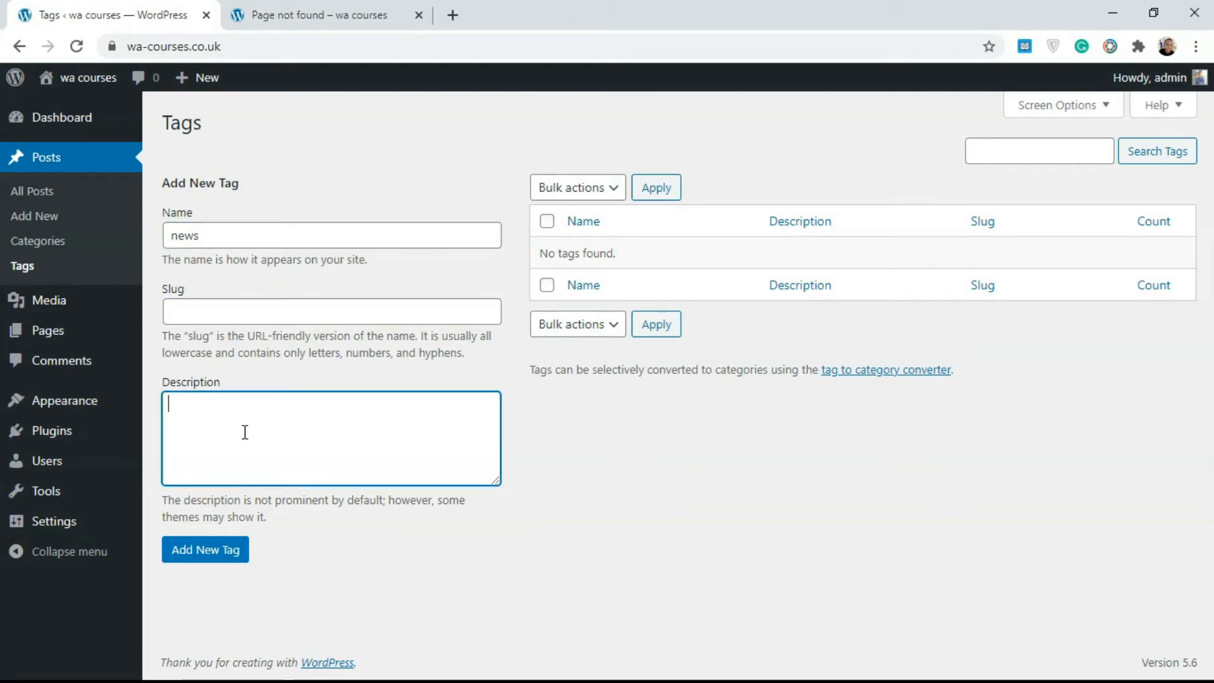
pyautogui.click(206, 562)
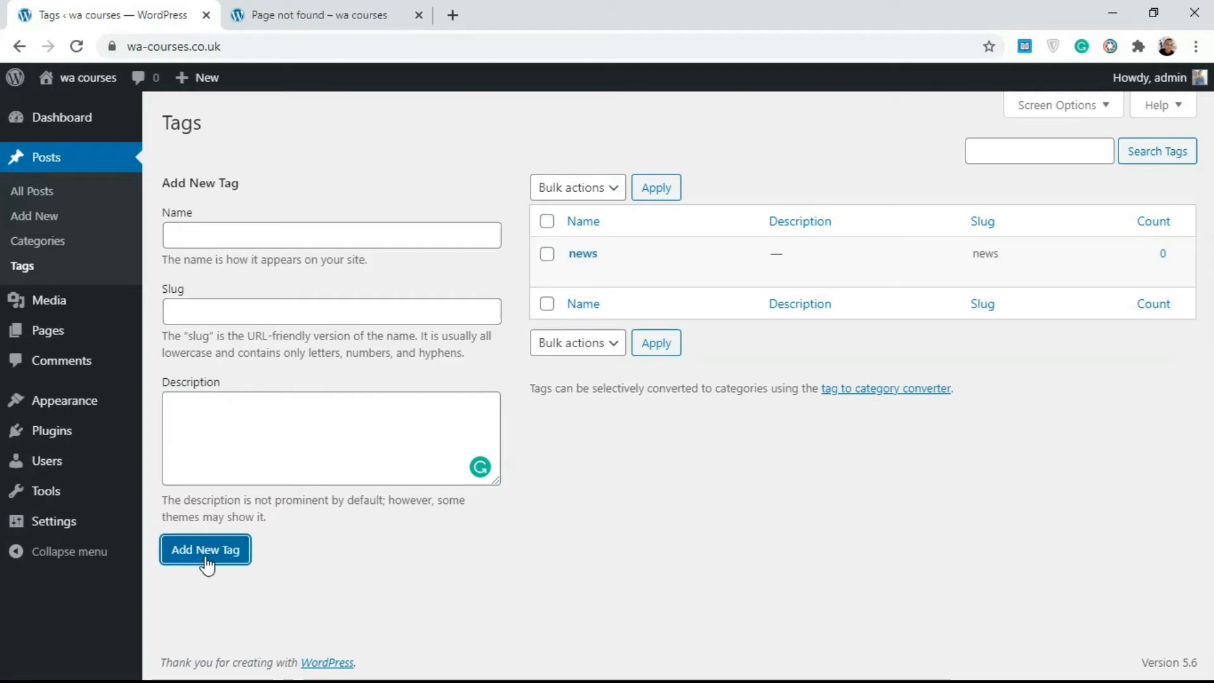
# Add a second post tag named jobs, leaving its slug and description blank
pyautogui.click(239, 243)
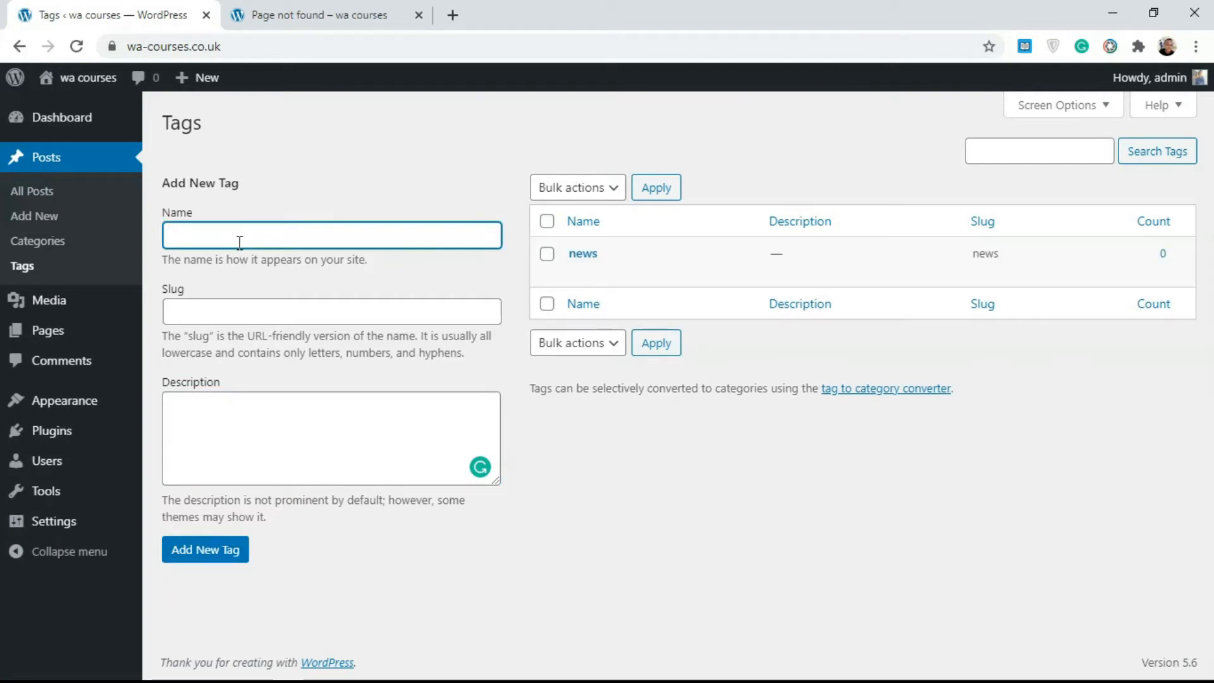
pyautogui.write('job')
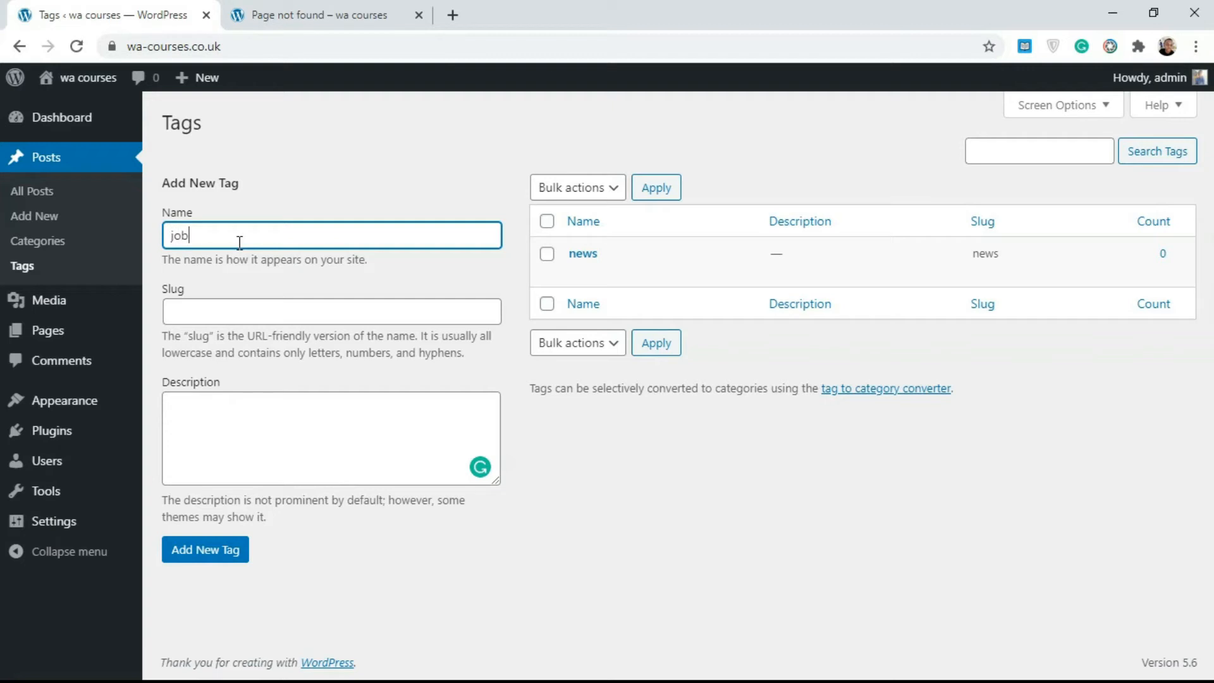
pyautogui.write('s')
pyautogui.click(211, 550)
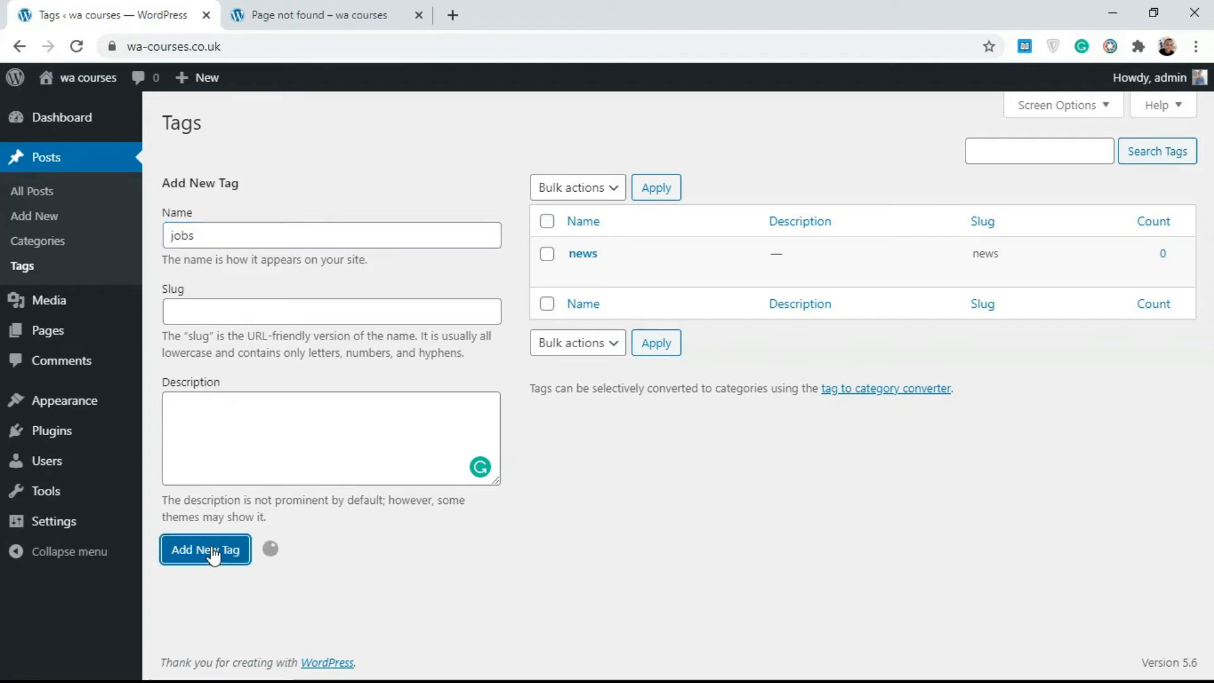
# Examine the quick edit fields of the jobs tag and close them without changing anything
pyautogui.moveTo(664, 252)
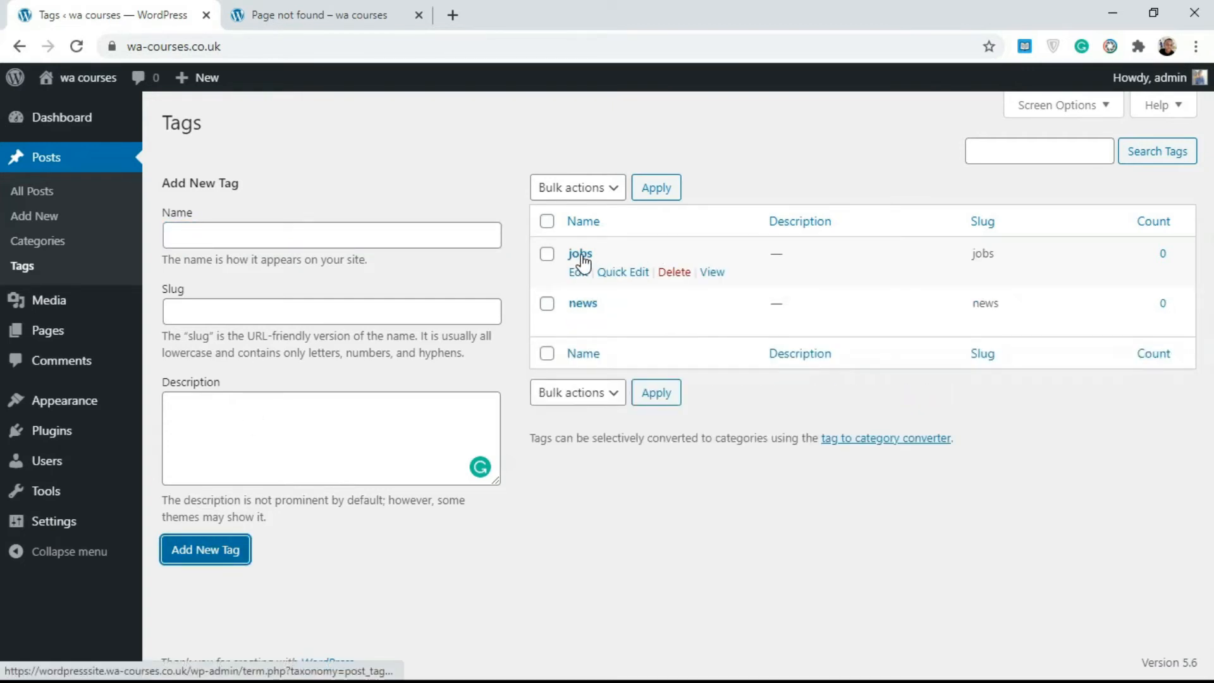
pyautogui.click(610, 276)
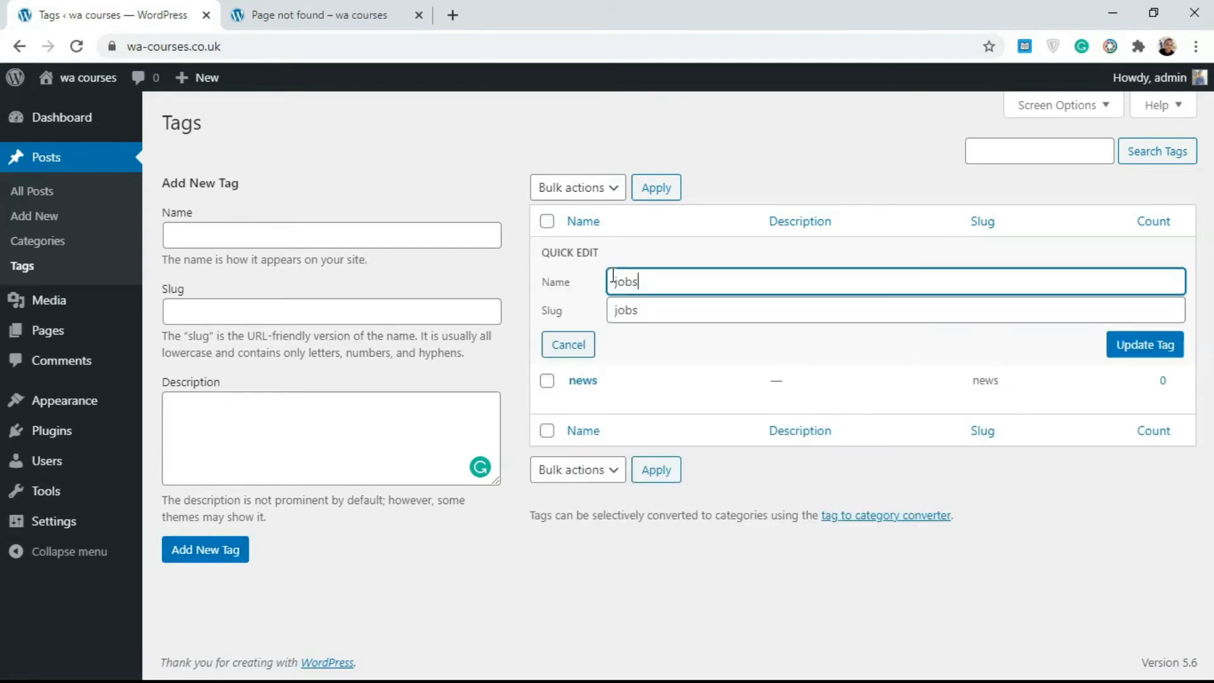
pyautogui.click(574, 354)
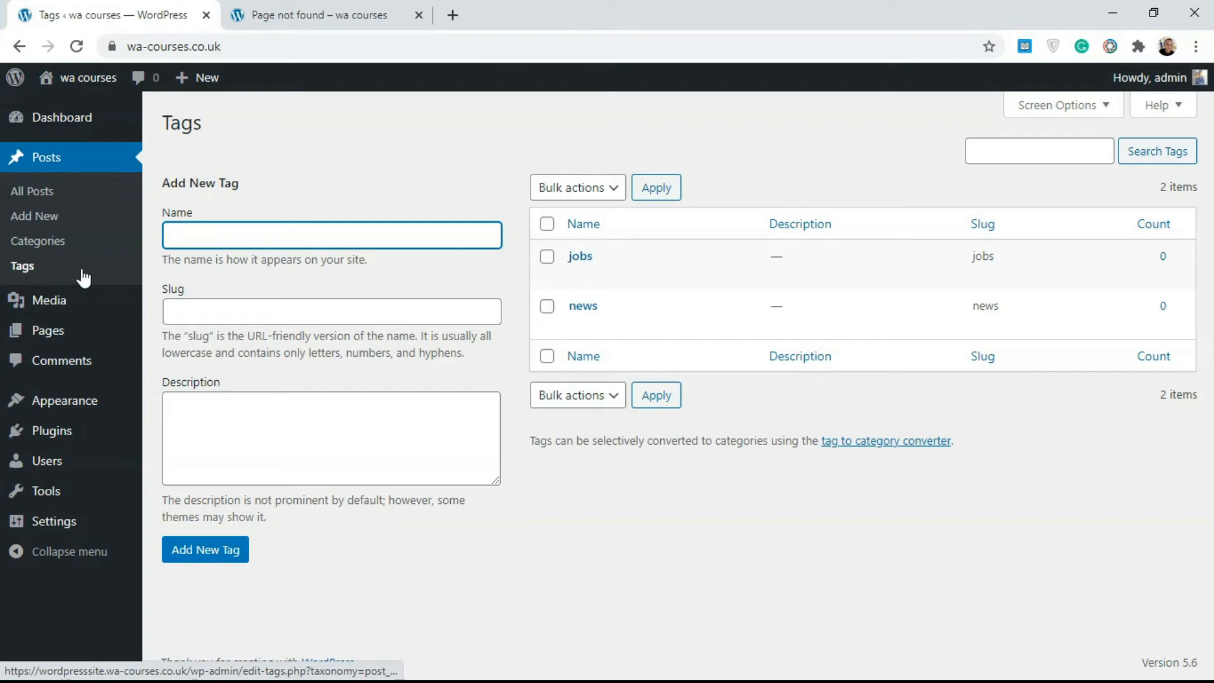
pyautogui.moveTo(634, 260)
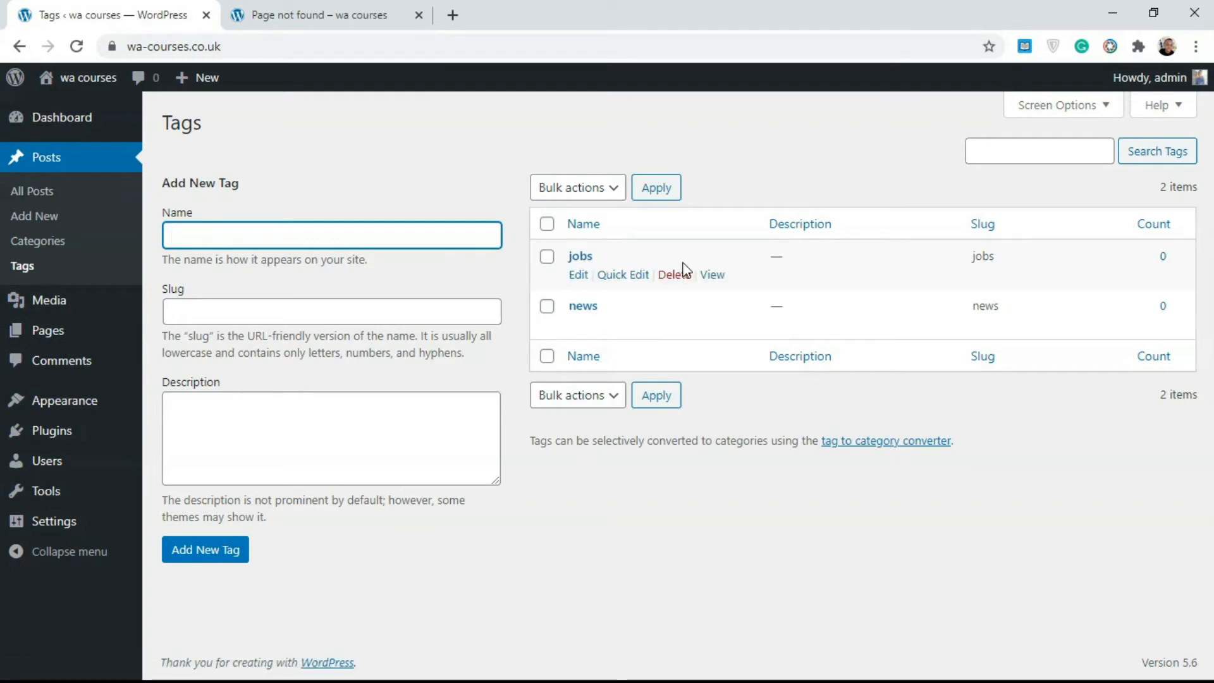
# Add a post tag named hot coal, leaving its slug and description blank
pyautogui.moveTo(719, 335)
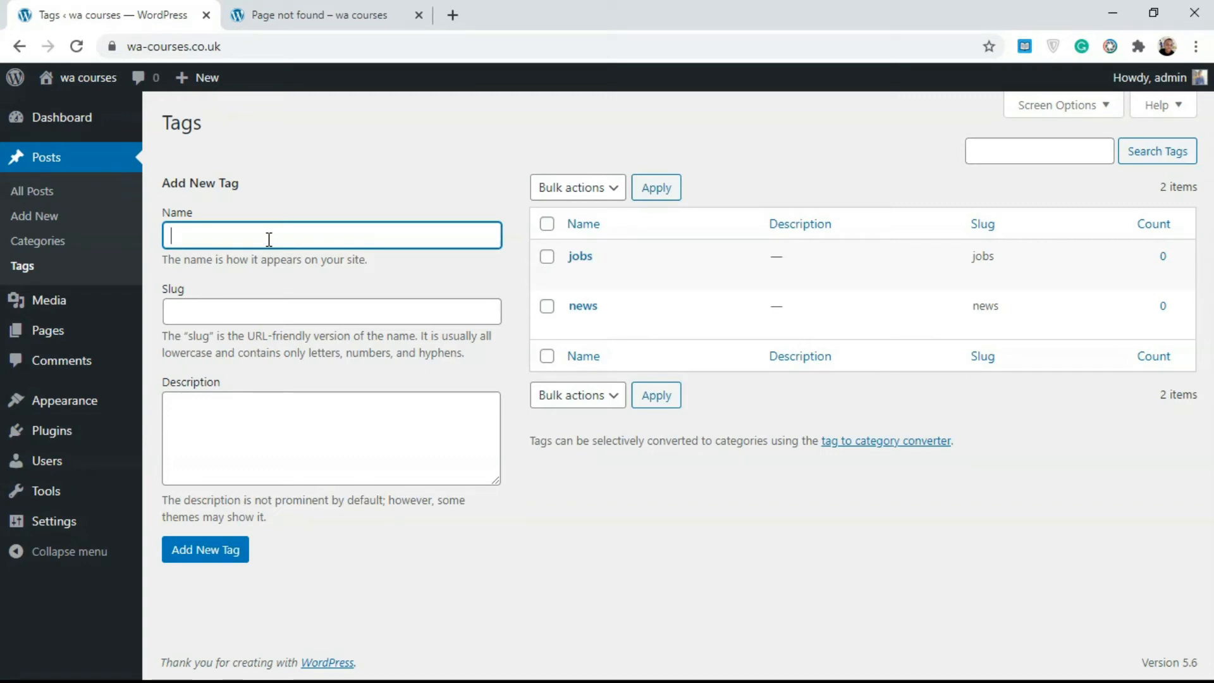
pyautogui.write('t coal')
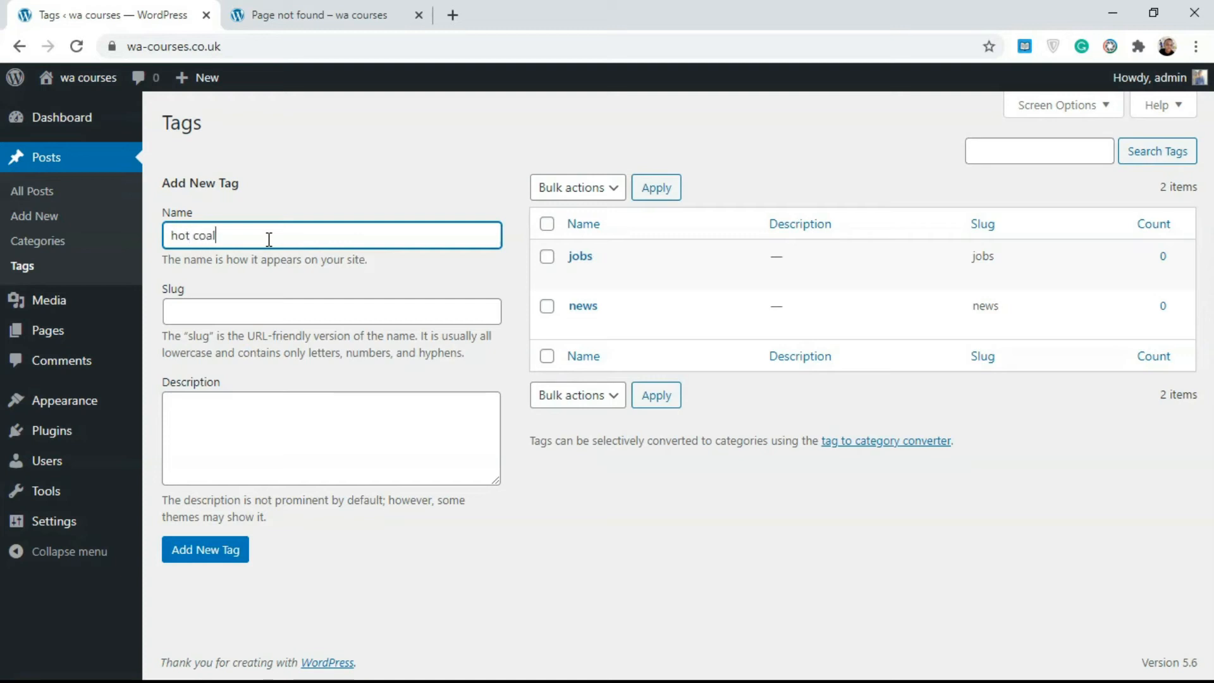
pyautogui.click(218, 557)
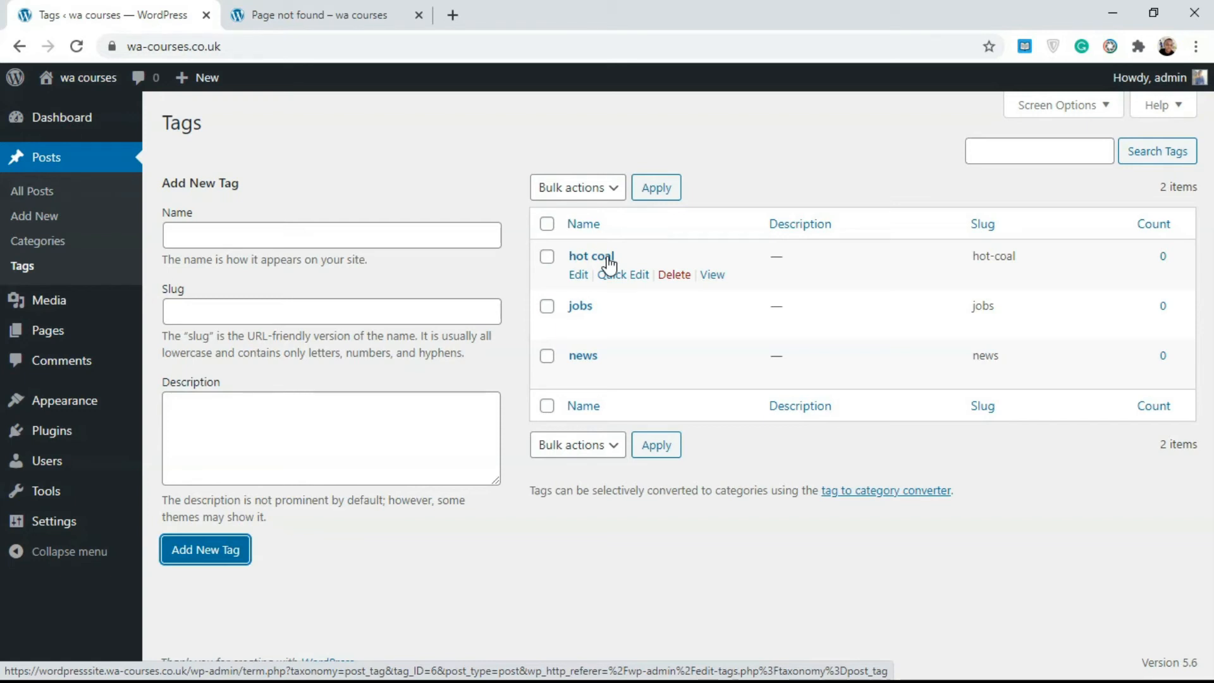
# Add a post tag named dophins, leaving its slug and description blank
pyautogui.click(363, 243)
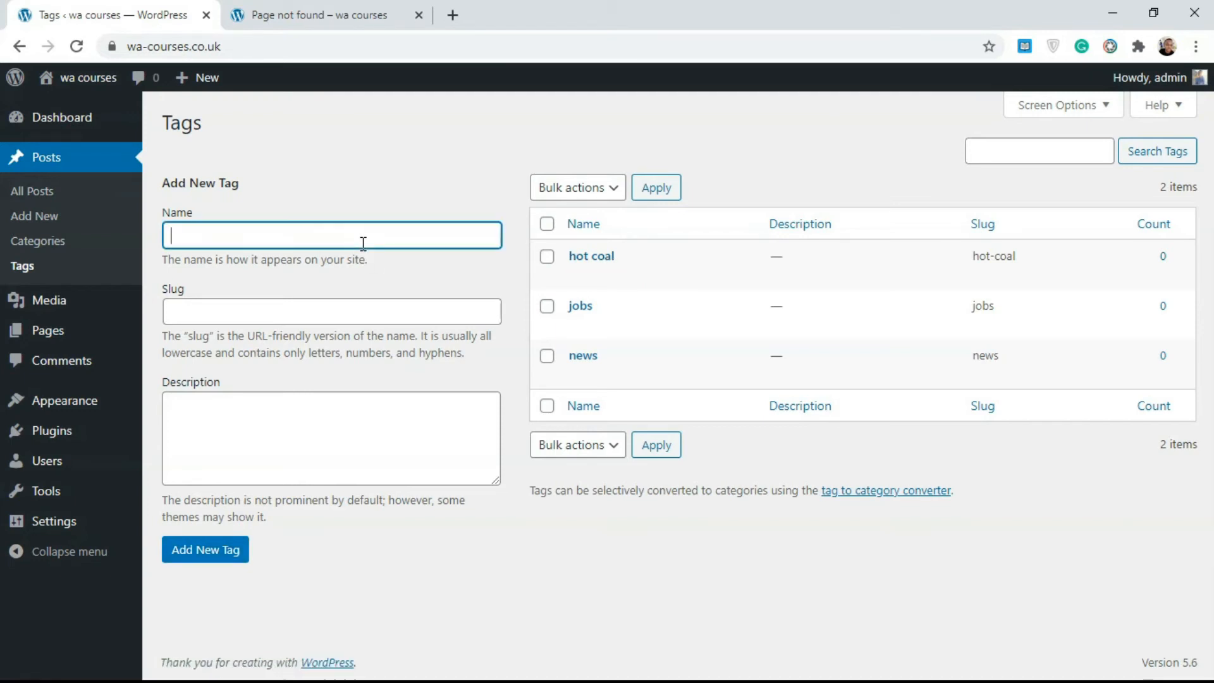
pyautogui.write('s')
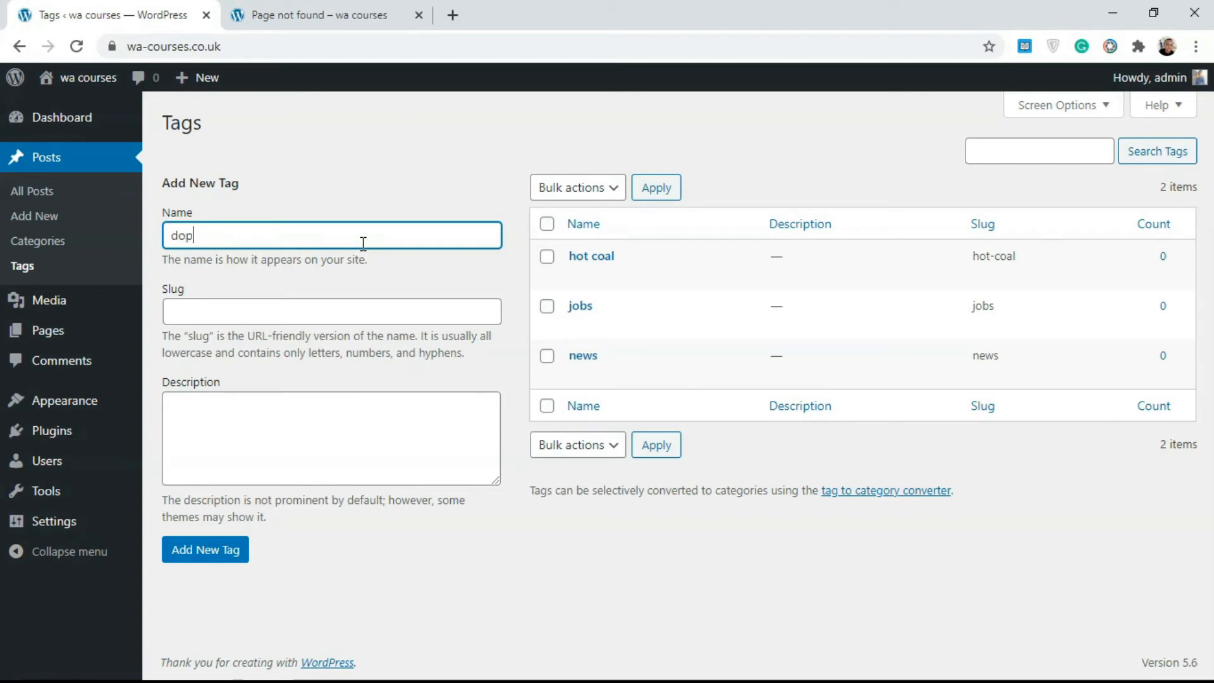
pyautogui.press('BackSpace')
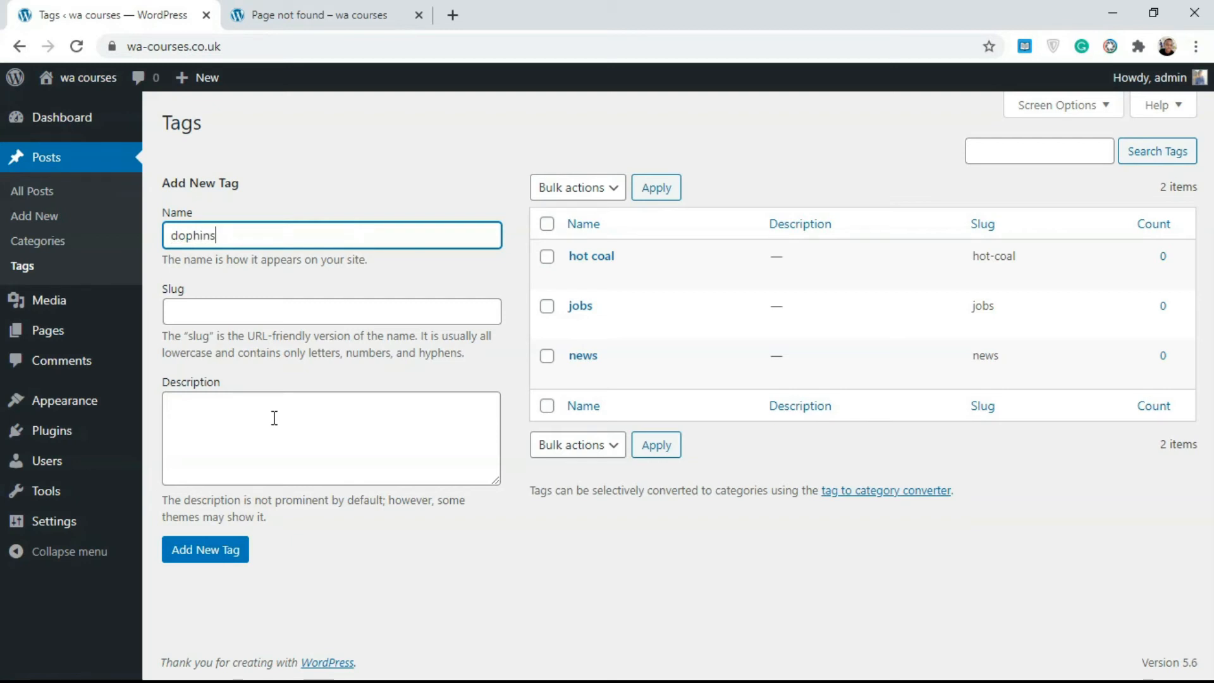
pyautogui.click(235, 549)
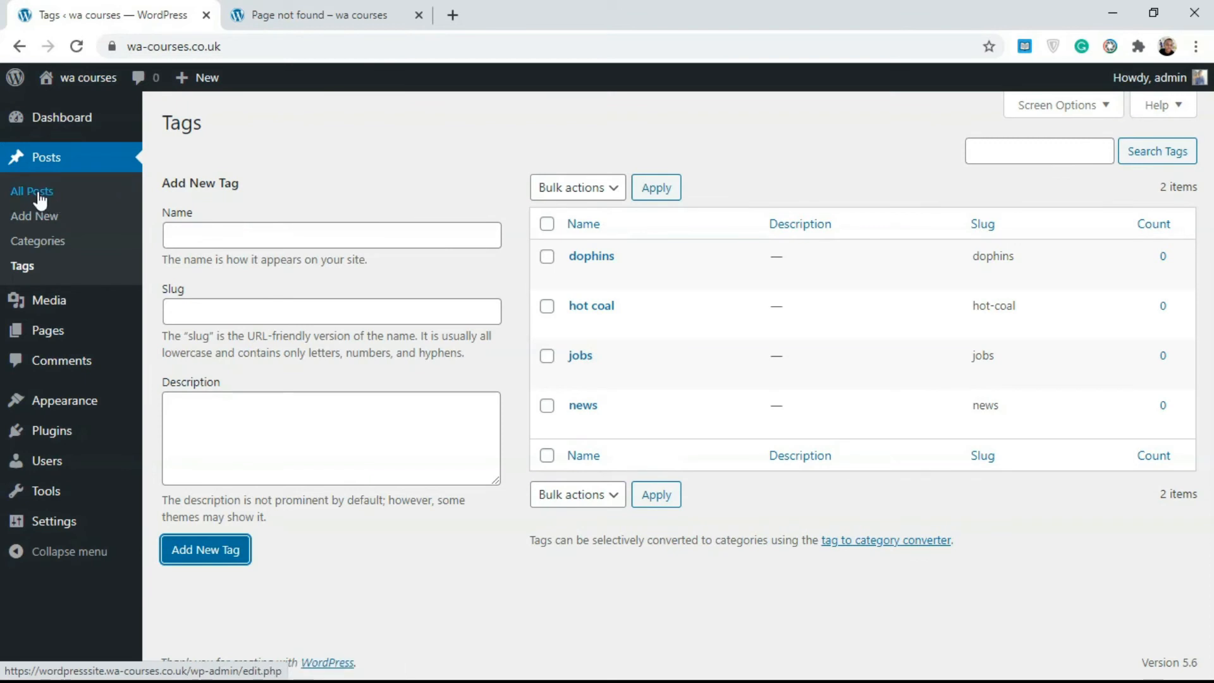
# Review the list of post categories and return to the list of post tags
pyautogui.click(20, 244)
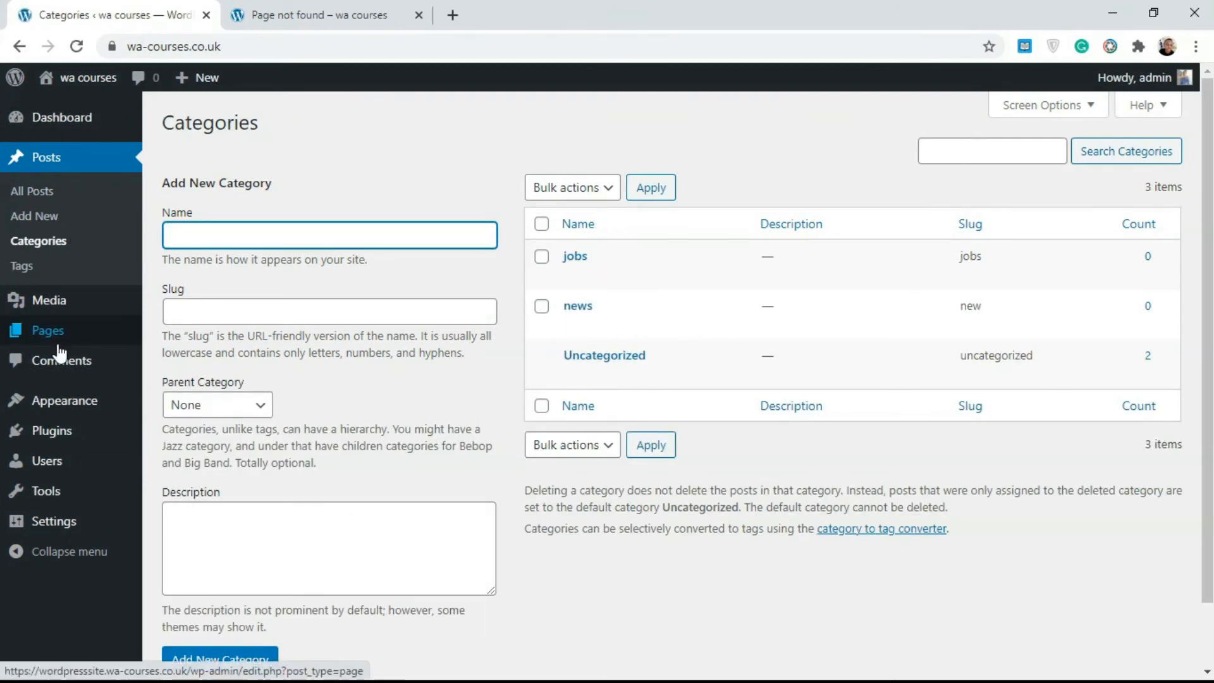
pyautogui.click(21, 267)
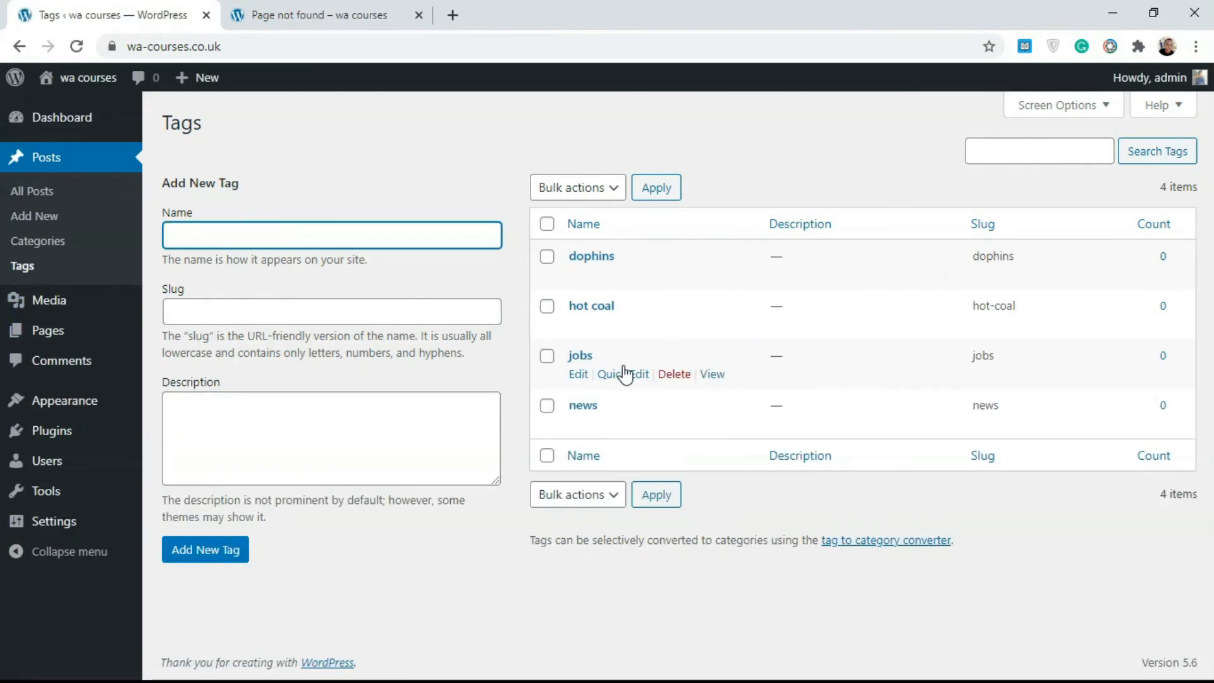
# In the posts list, quick edit the post "Post Title" to select the jobs and news categories and deselect Uncategorized
pyautogui.click(39, 195)
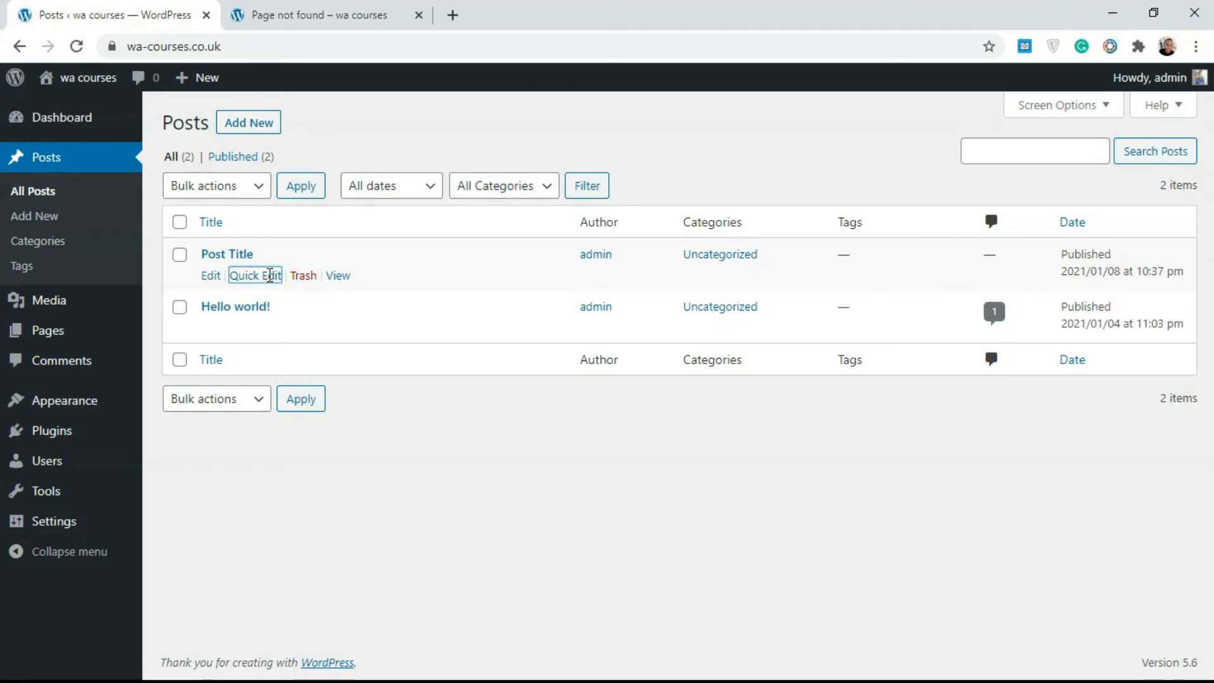
pyautogui.click(270, 278)
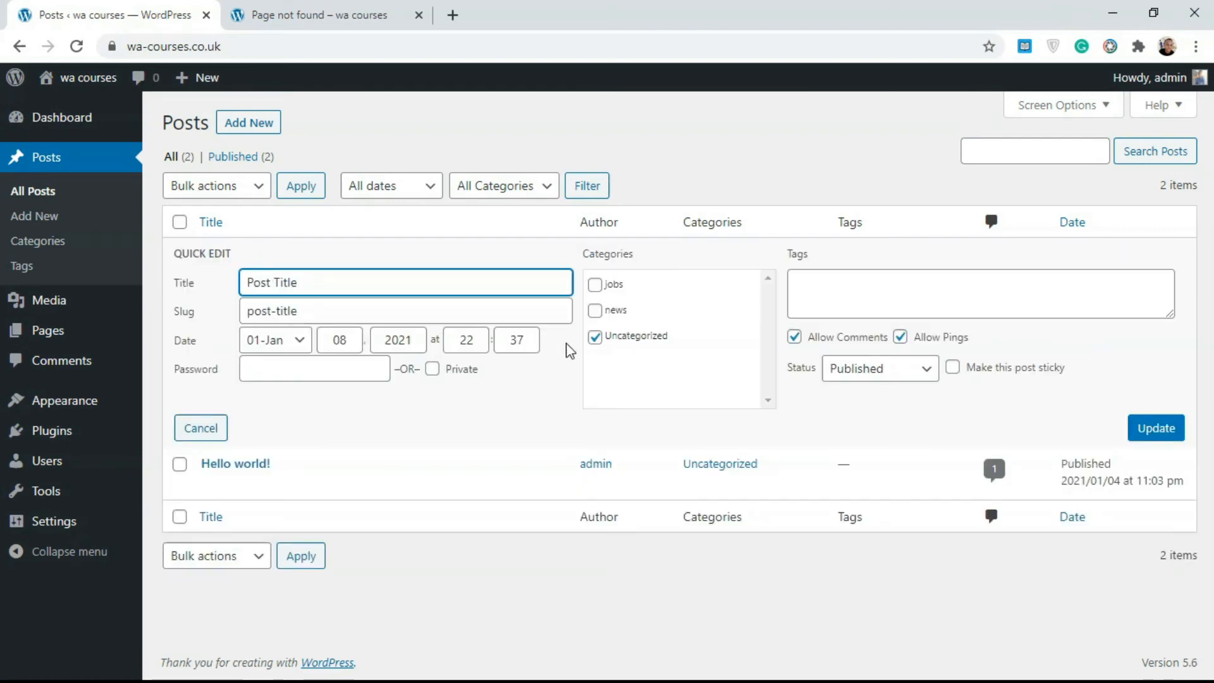
pyautogui.click(596, 285)
pyautogui.click(597, 310)
pyautogui.click(595, 284)
pyautogui.click(599, 311)
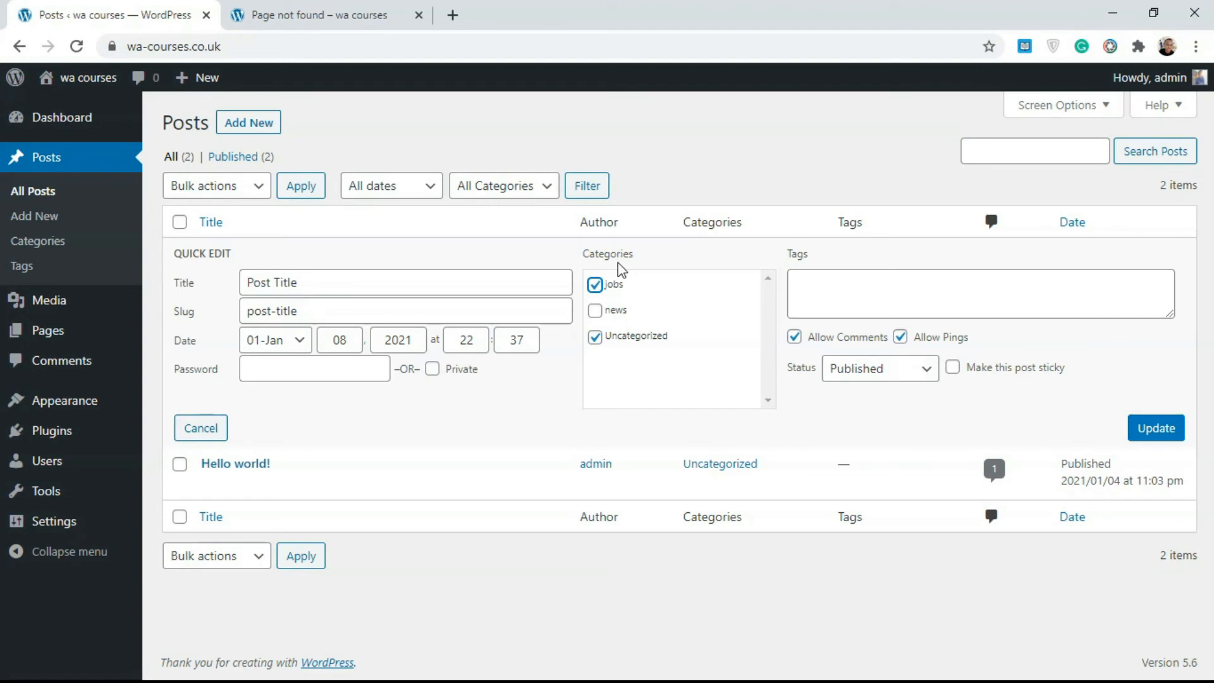
pyautogui.click(598, 313)
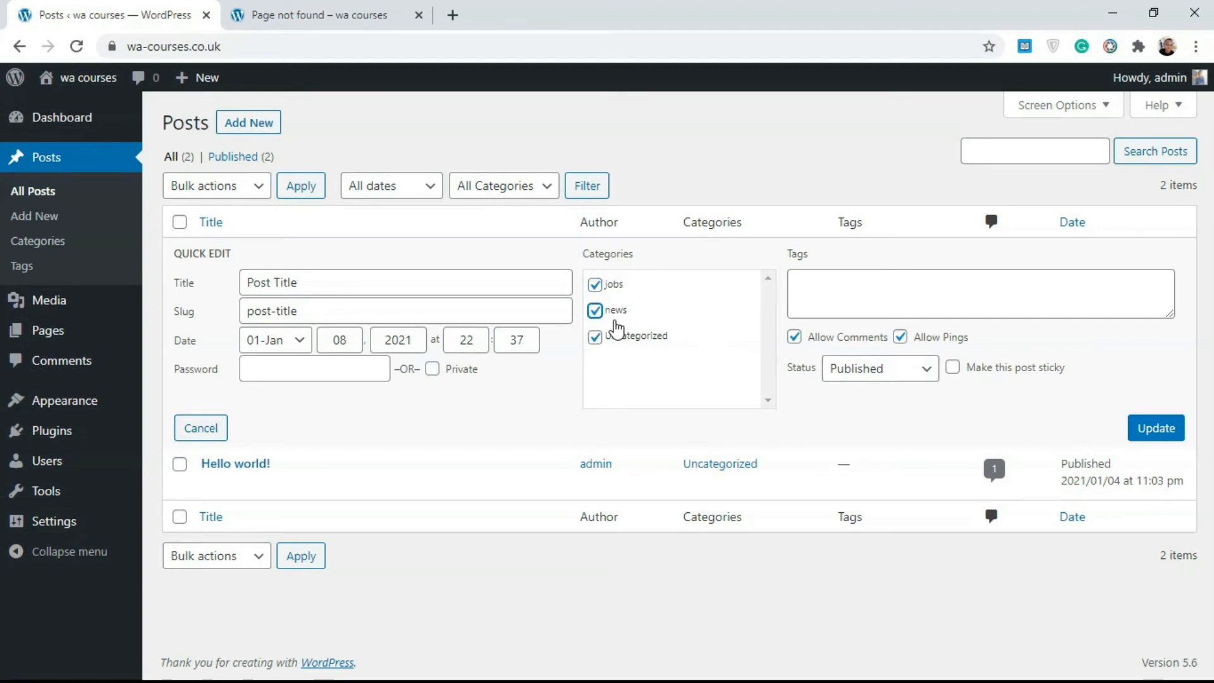
pyautogui.click(595, 337)
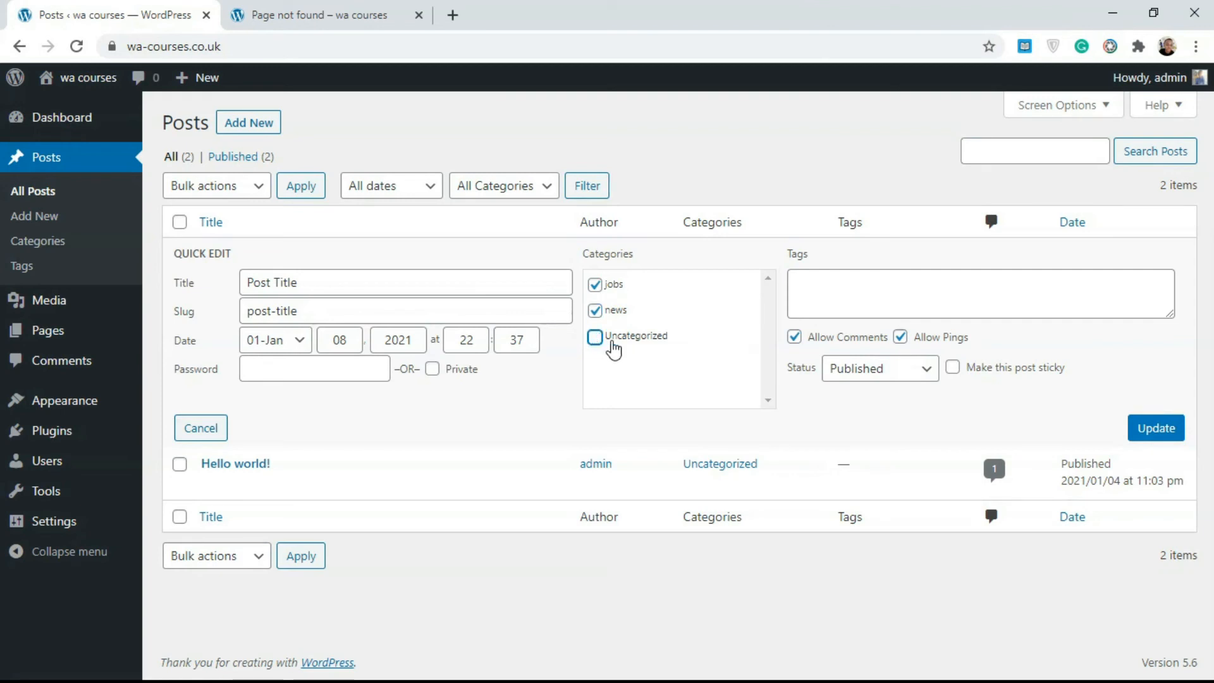
# Assign the existing tag dophins to the post "Post Title" and save the quick edit changes
pyautogui.click(861, 279)
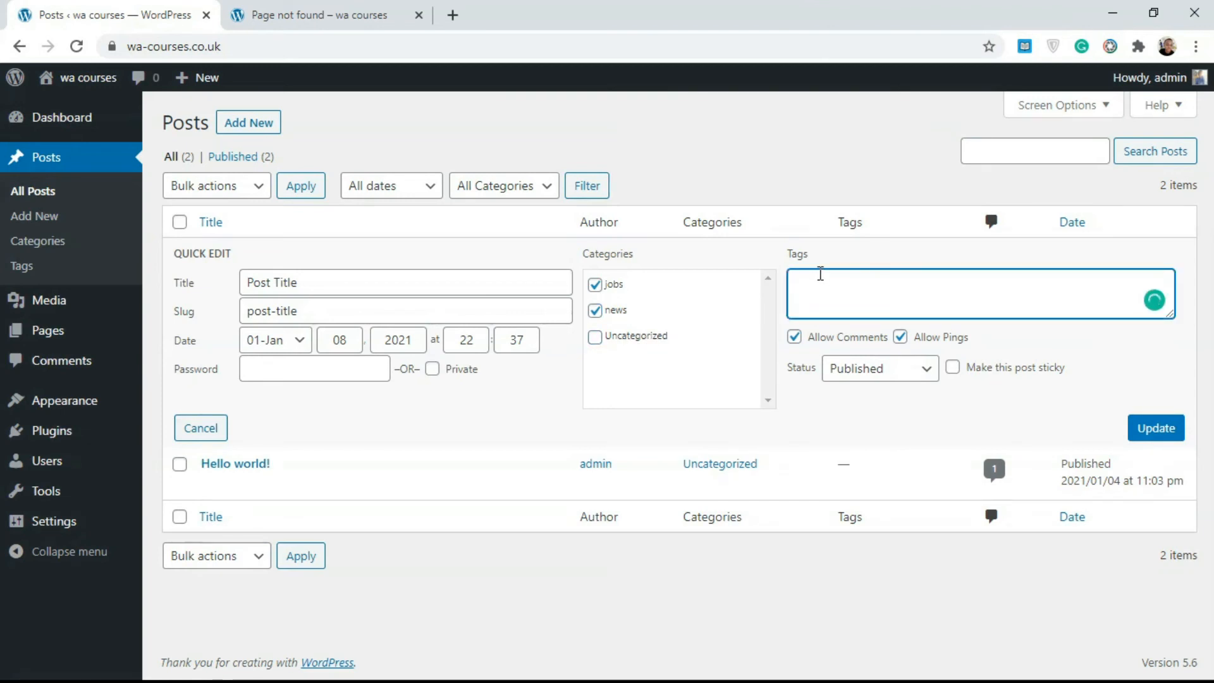
pyautogui.write('d')
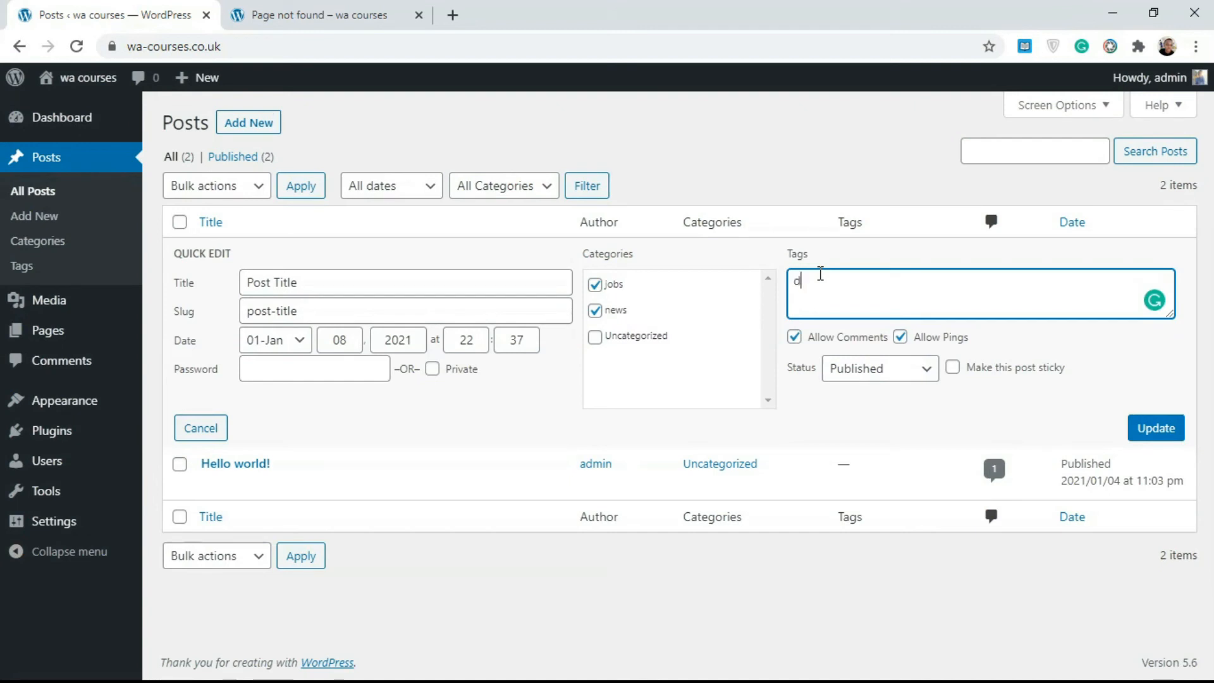
pyautogui.write('oph')
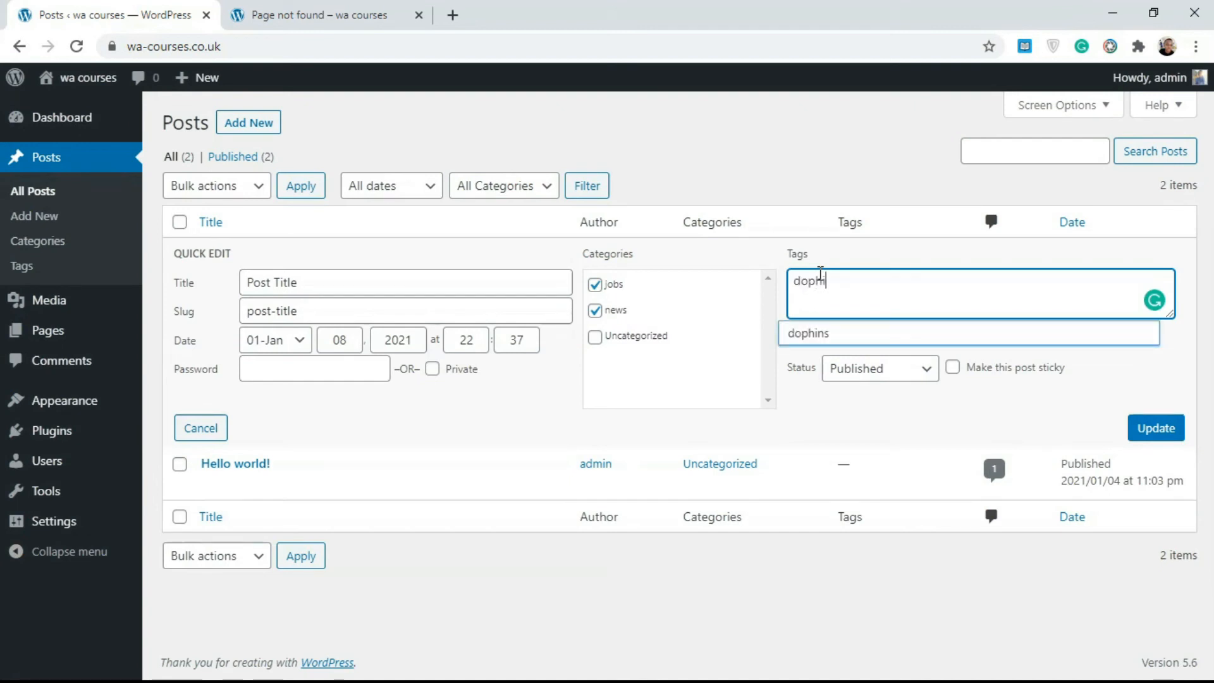
pyautogui.write('i')
pyautogui.click(834, 334)
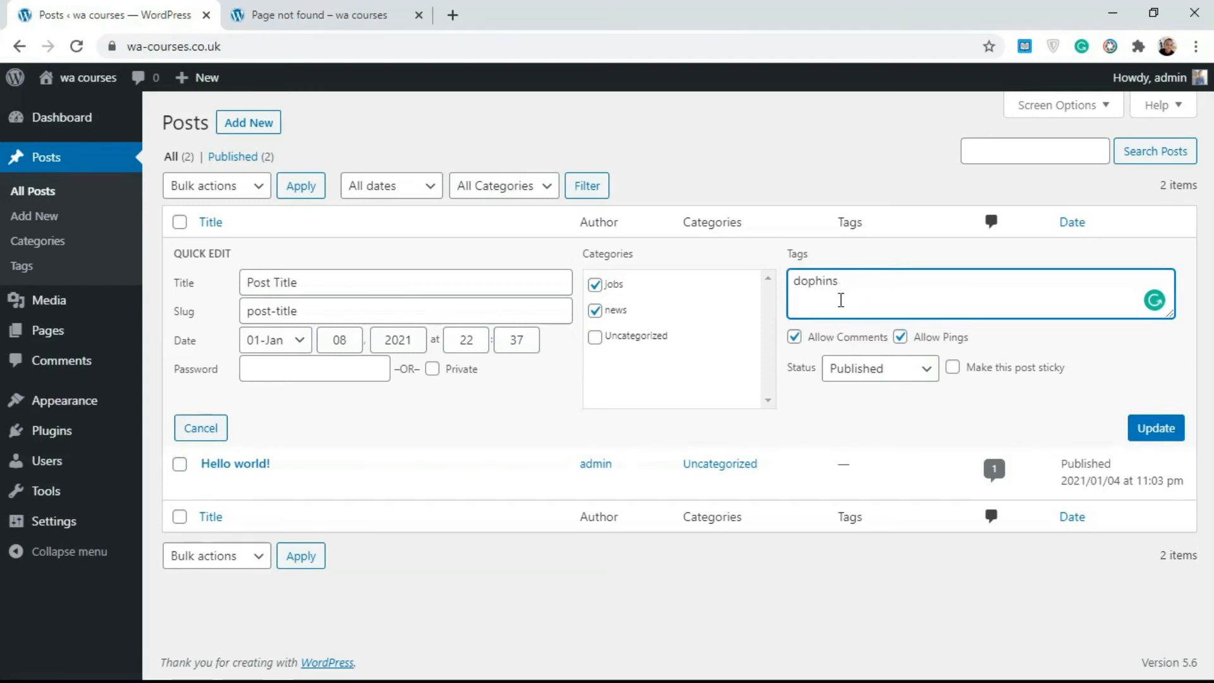
pyautogui.click(1166, 412)
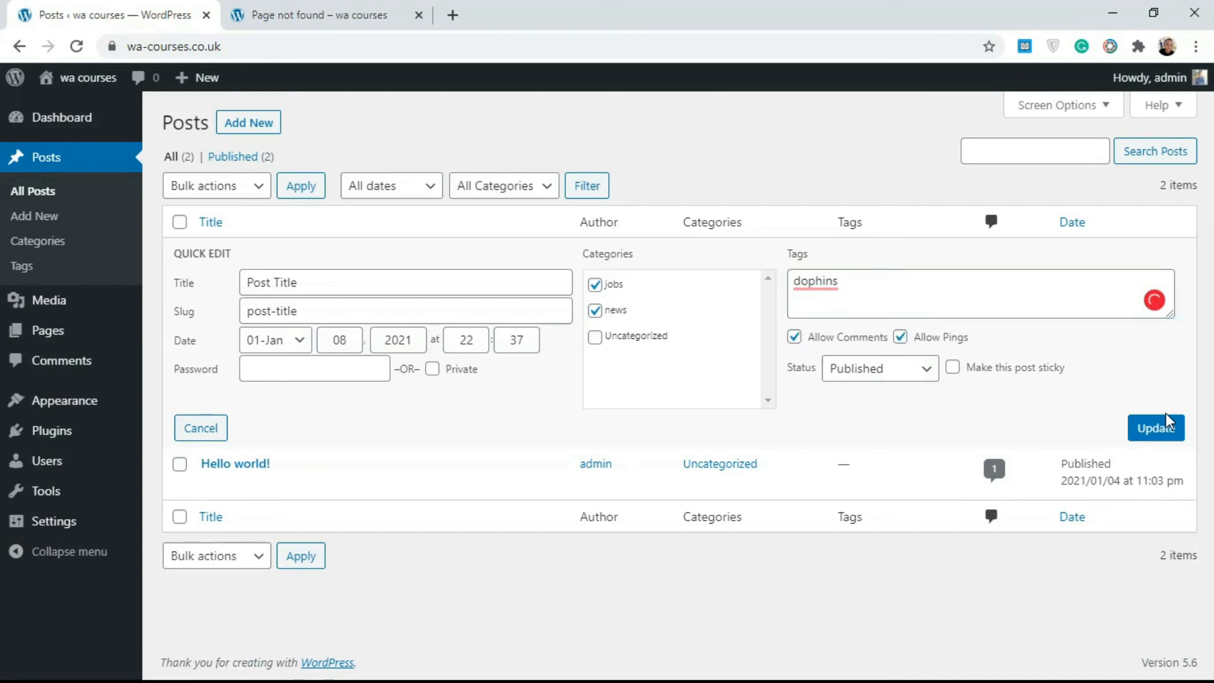
pyautogui.click(1167, 430)
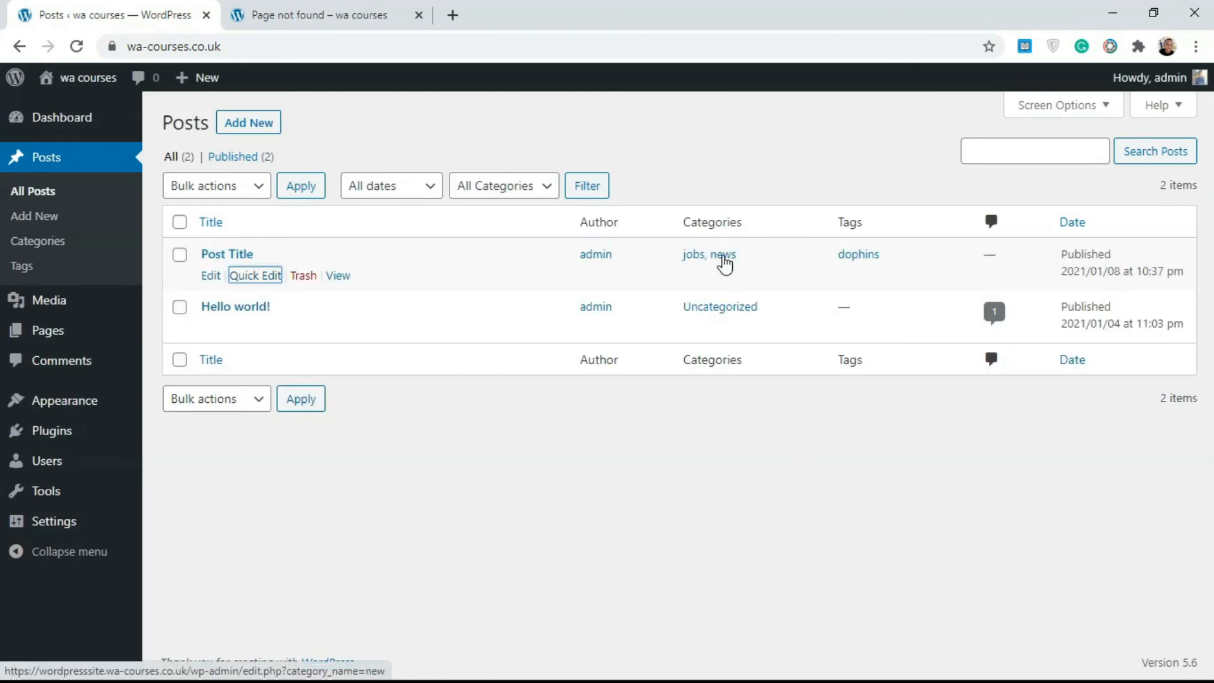